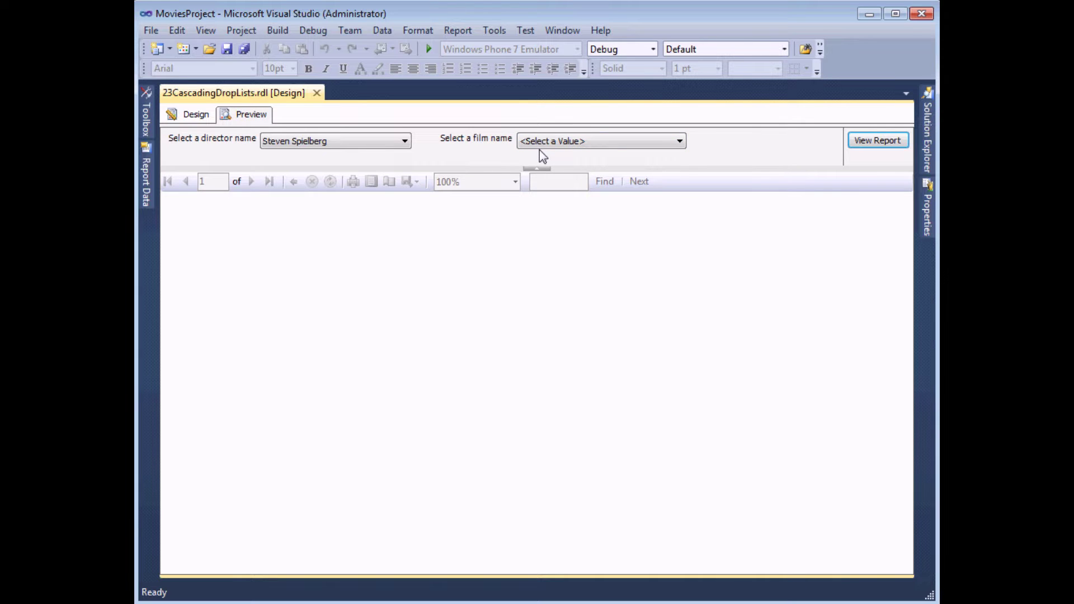
# Preview the cascading report's cast list for the film Jurassic Park
pyautogui.click(680, 142)
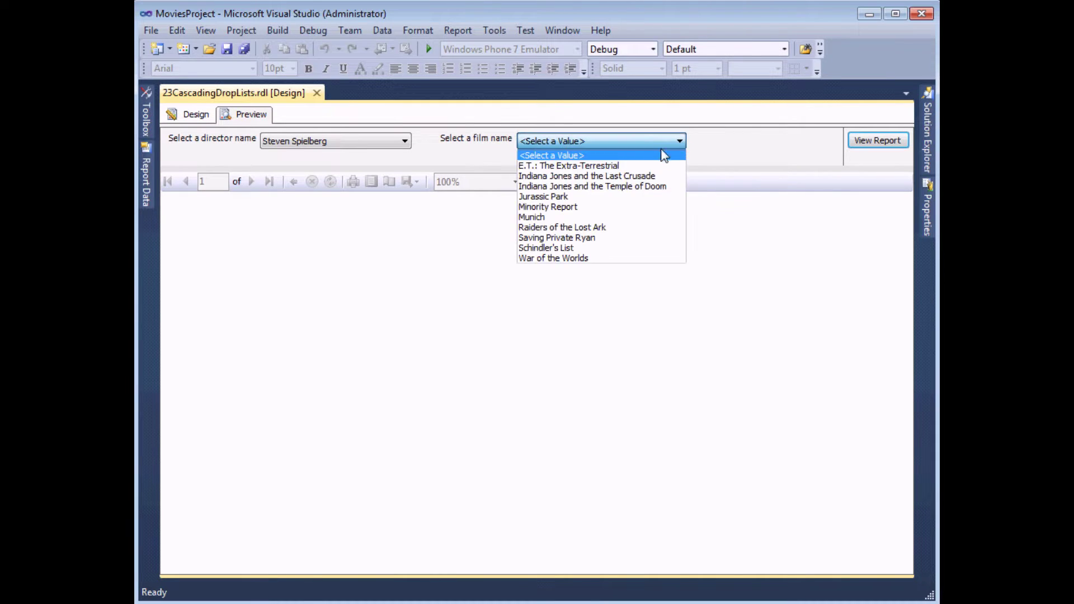
pyautogui.click(573, 200)
pyautogui.click(876, 150)
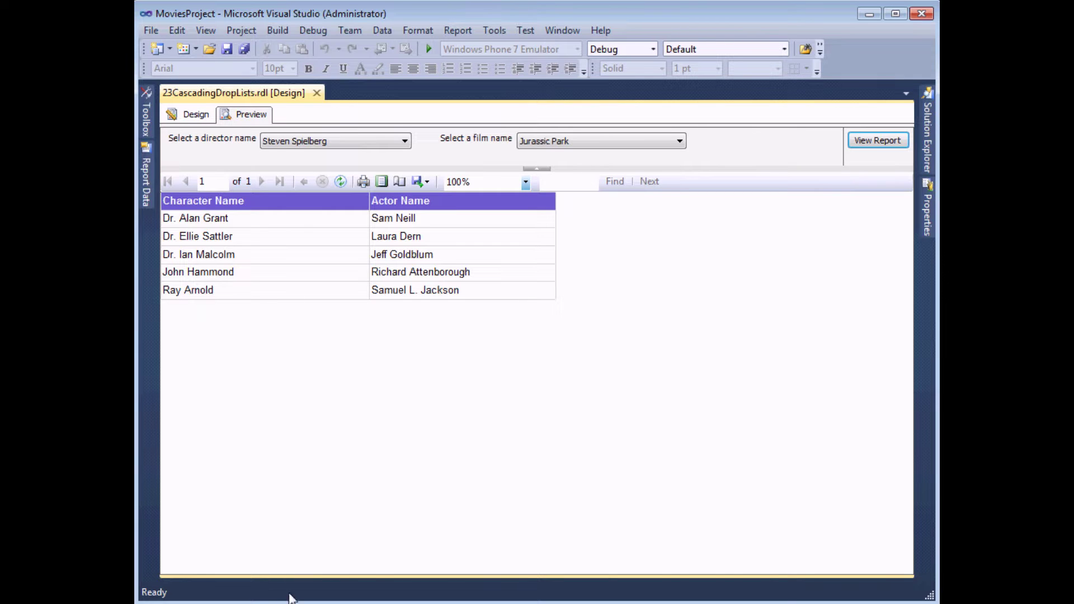
pyautogui.click(322, 587)
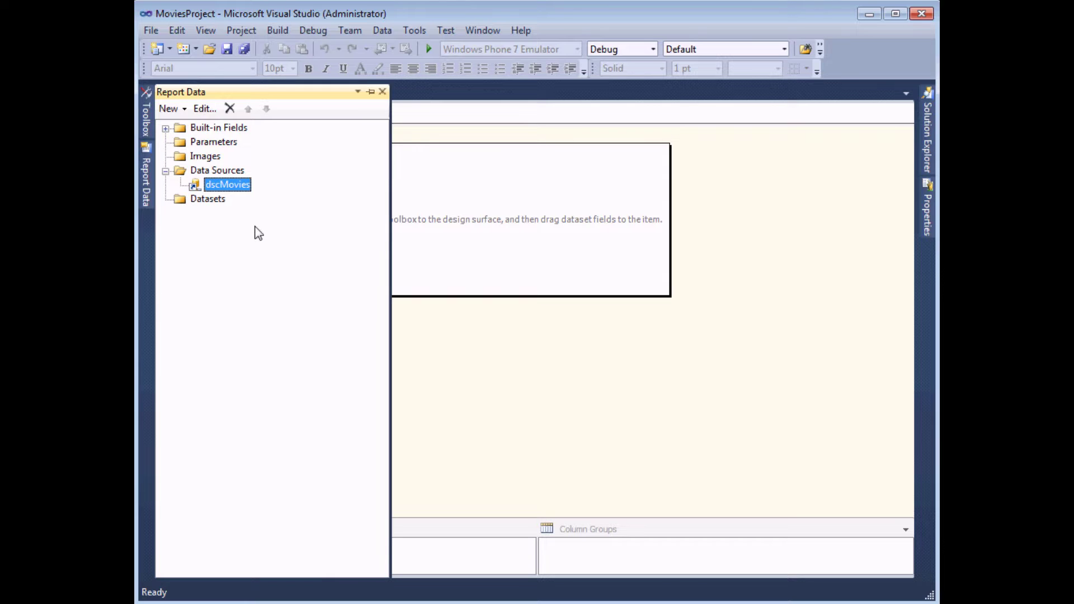
# Add a dataset named dtsDirectors, embedded in the report and using the dscMovies data source
pyautogui.rightClick(211, 202)
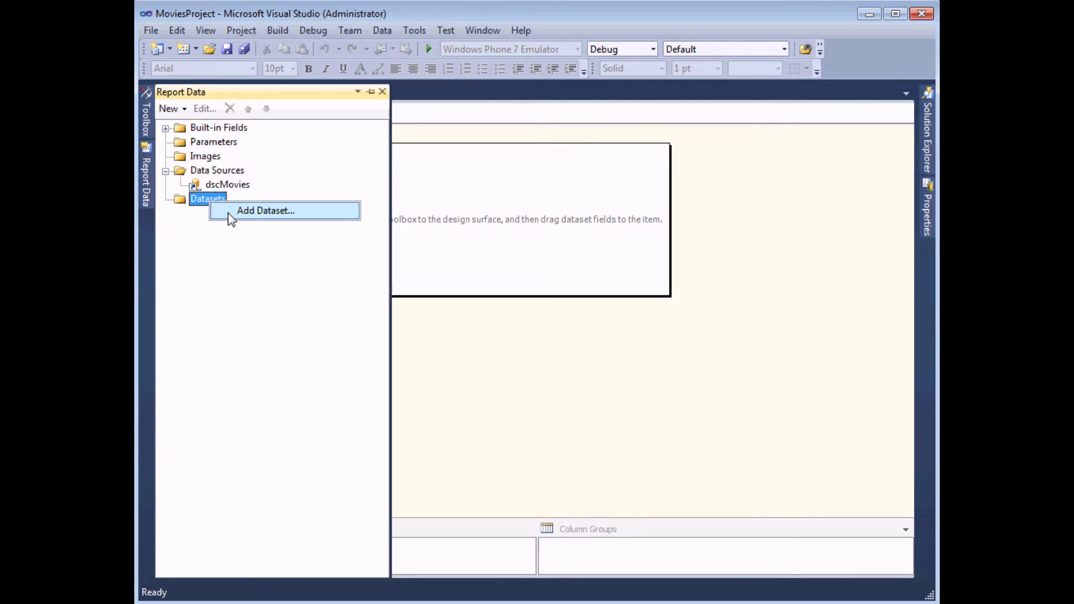
pyautogui.click(232, 218)
pyautogui.doubleClick(442, 148)
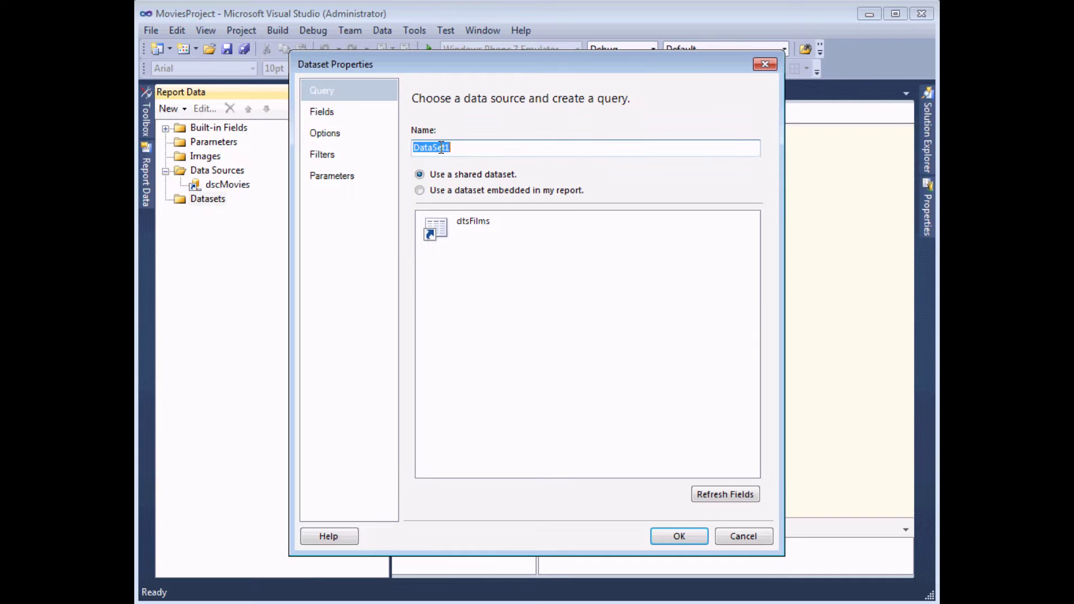
pyautogui.write('dtsd')
pyautogui.press('BackSpace')
pyautogui.write('Directi')
pyautogui.press('BackSpace')
pyautogui.write('ors')
pyautogui.click(491, 190)
pyautogui.click(485, 237)
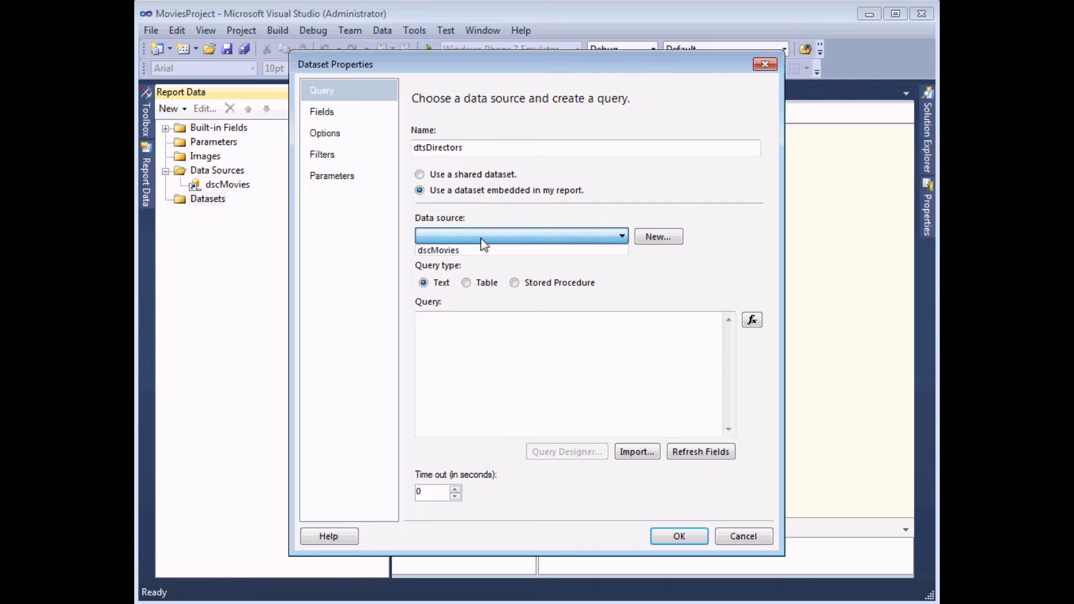
pyautogui.click(445, 251)
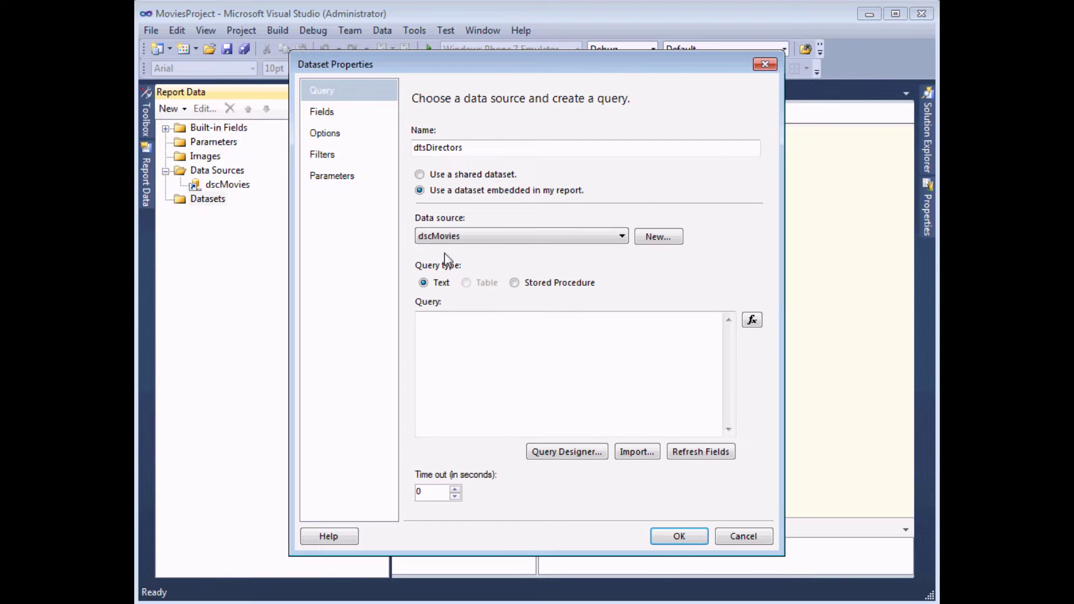
# Add the tblDirector table to the dtsDirectors query in the Query Designer
pyautogui.click(540, 455)
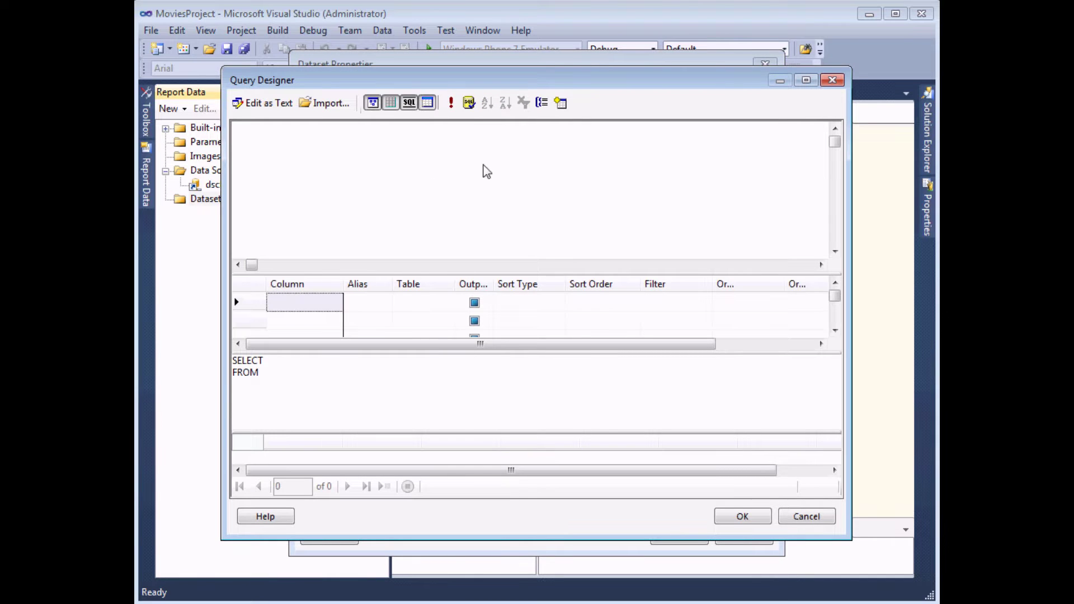
pyautogui.rightClick(429, 167)
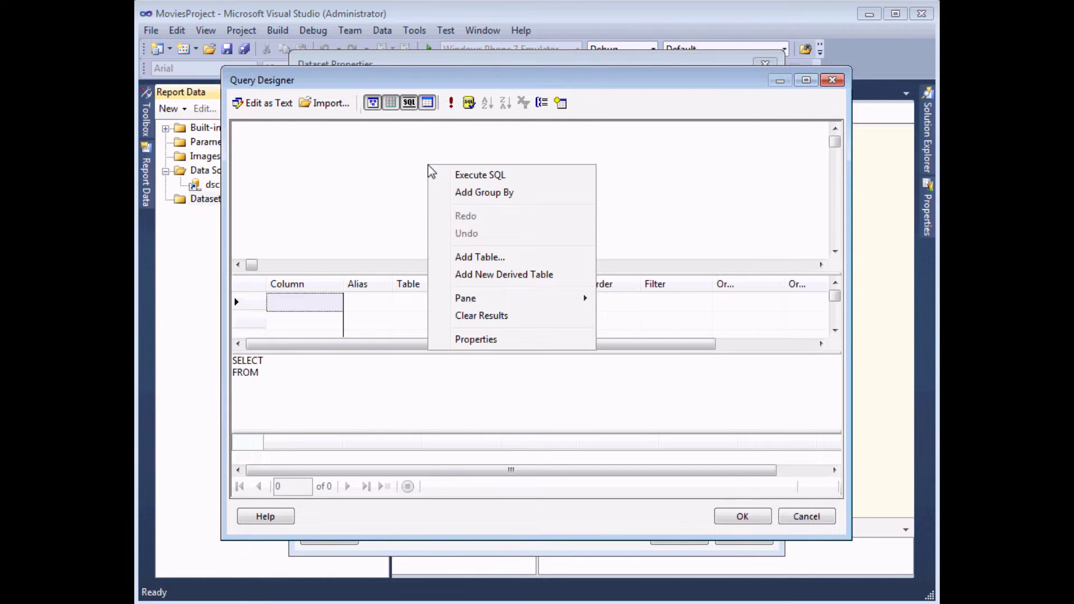
pyautogui.click(509, 263)
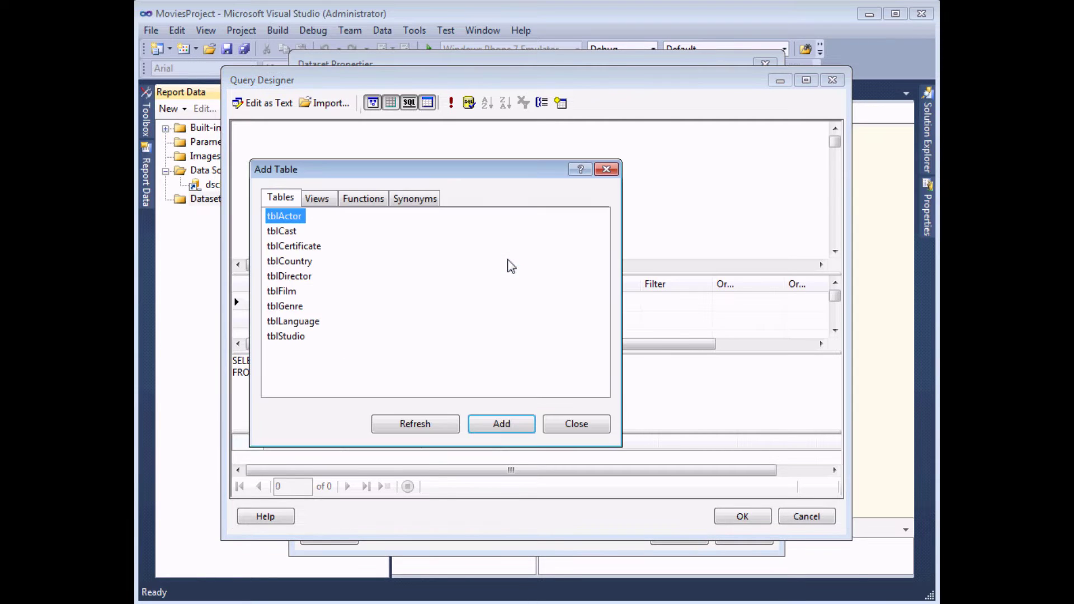
pyautogui.doubleClick(303, 276)
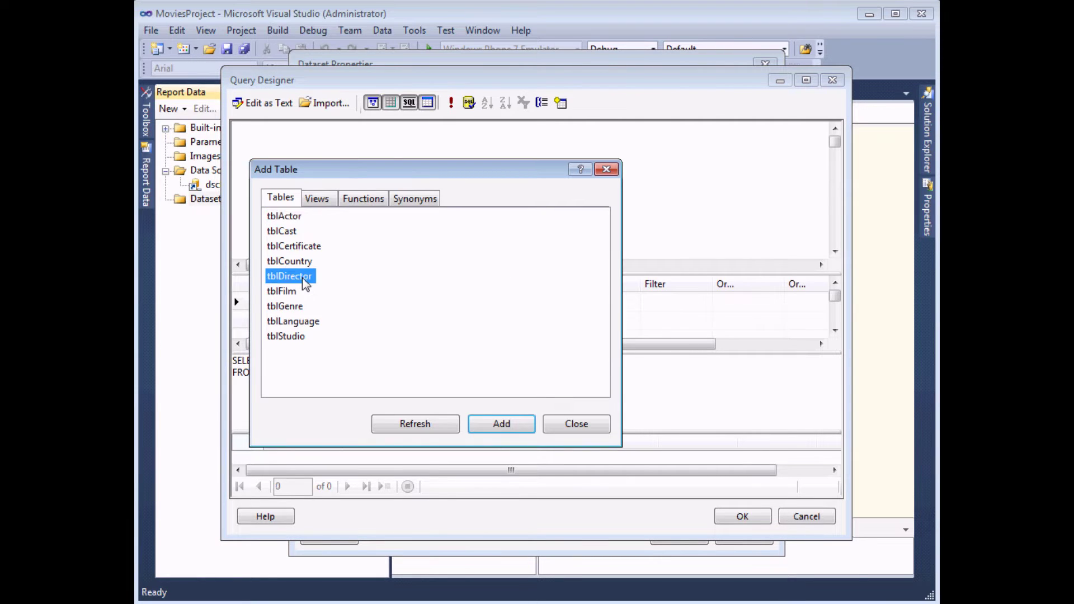
pyautogui.click(571, 426)
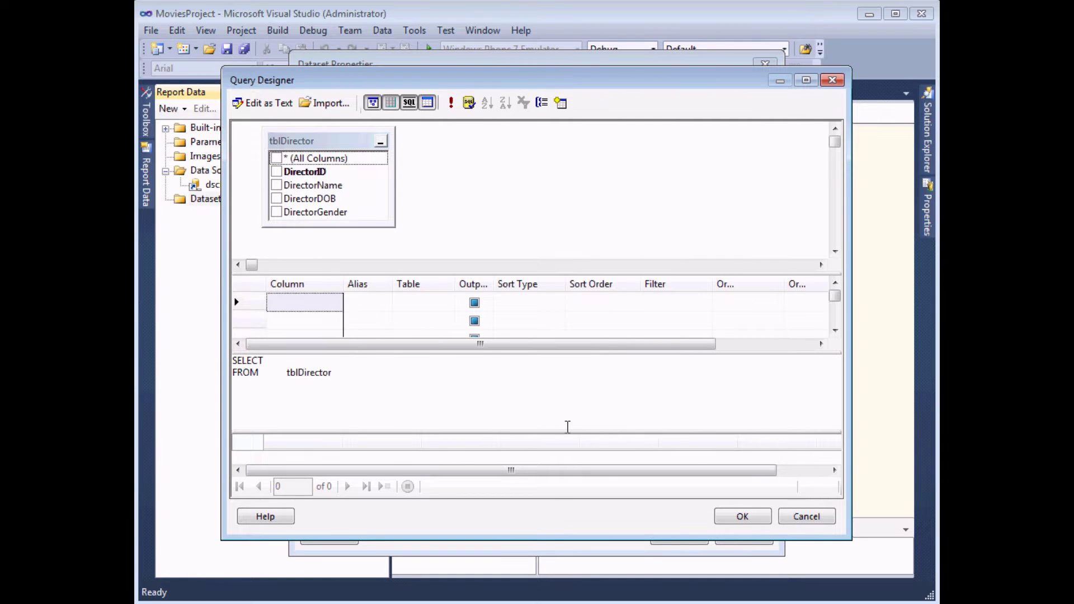
# Output DirectorName and DirectorID, sort DirectorName ascending, and save the query and dataset
pyautogui.click(277, 187)
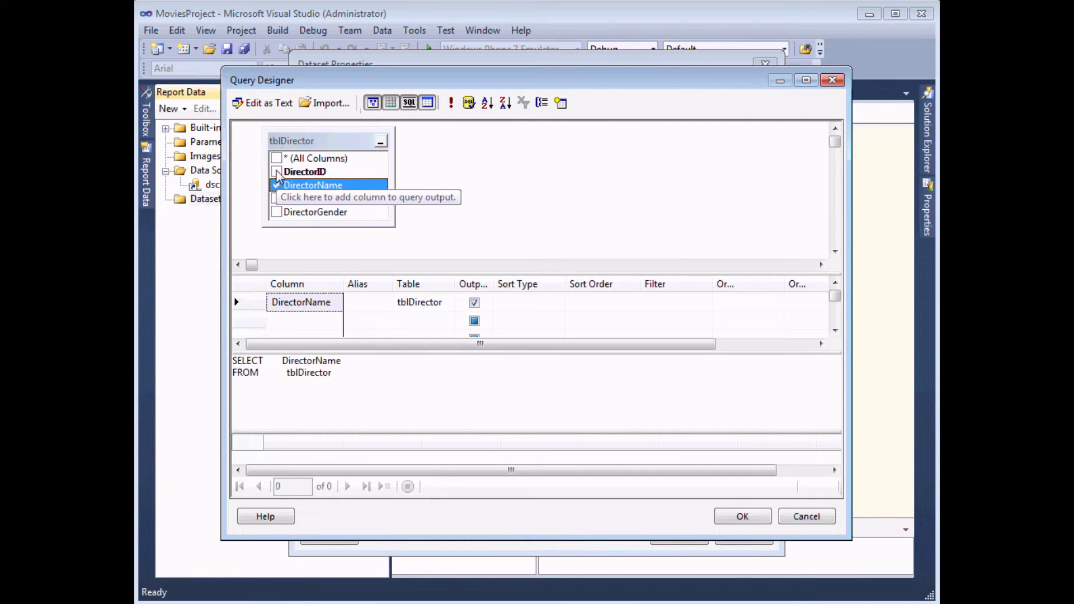
pyautogui.click(277, 173)
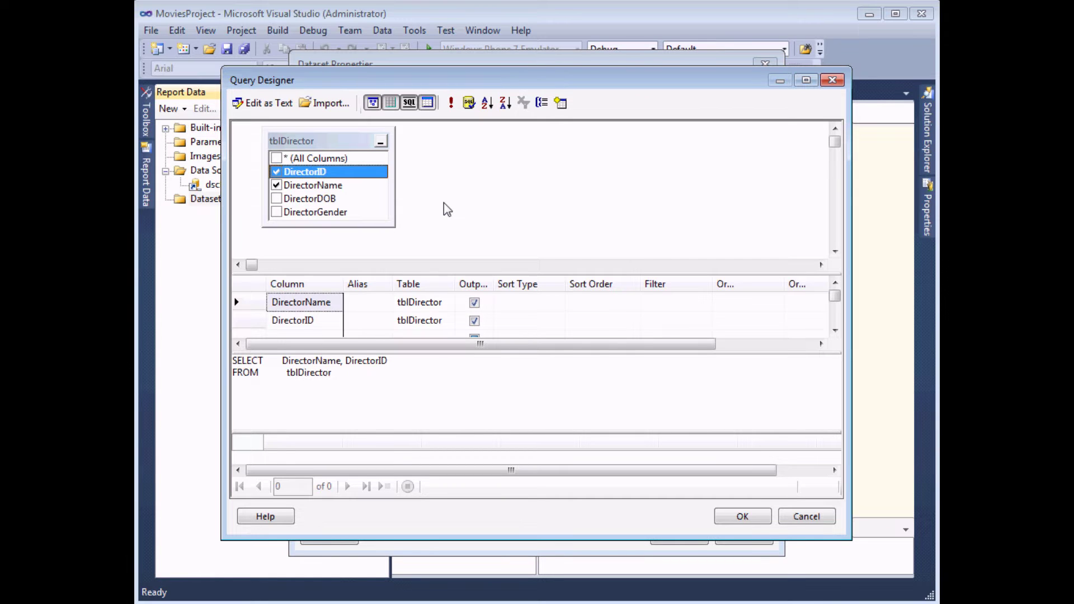
pyautogui.click(509, 304)
pyautogui.click(559, 304)
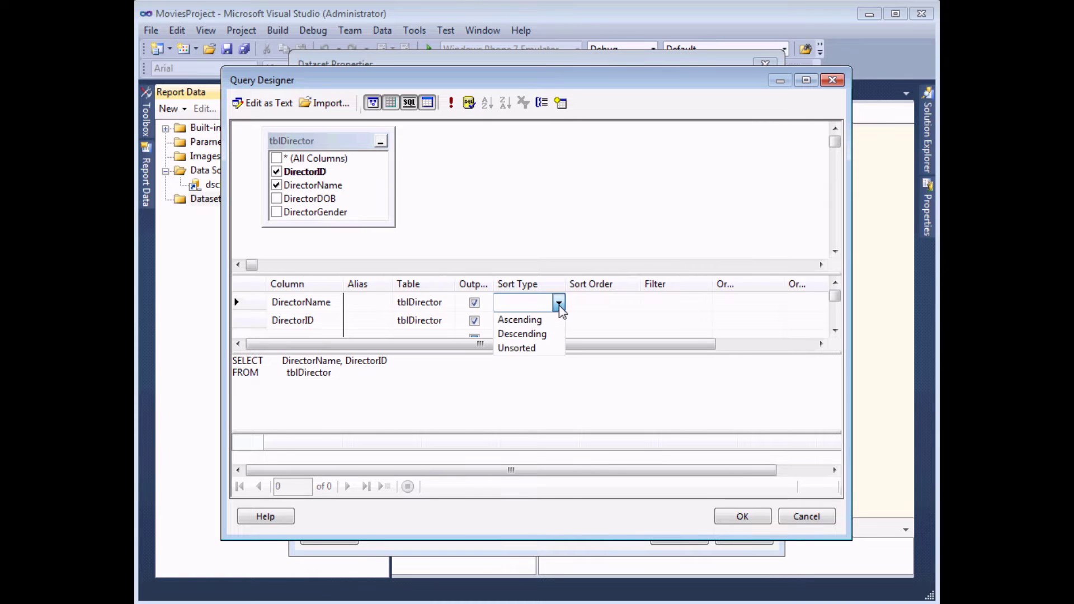
pyautogui.click(546, 319)
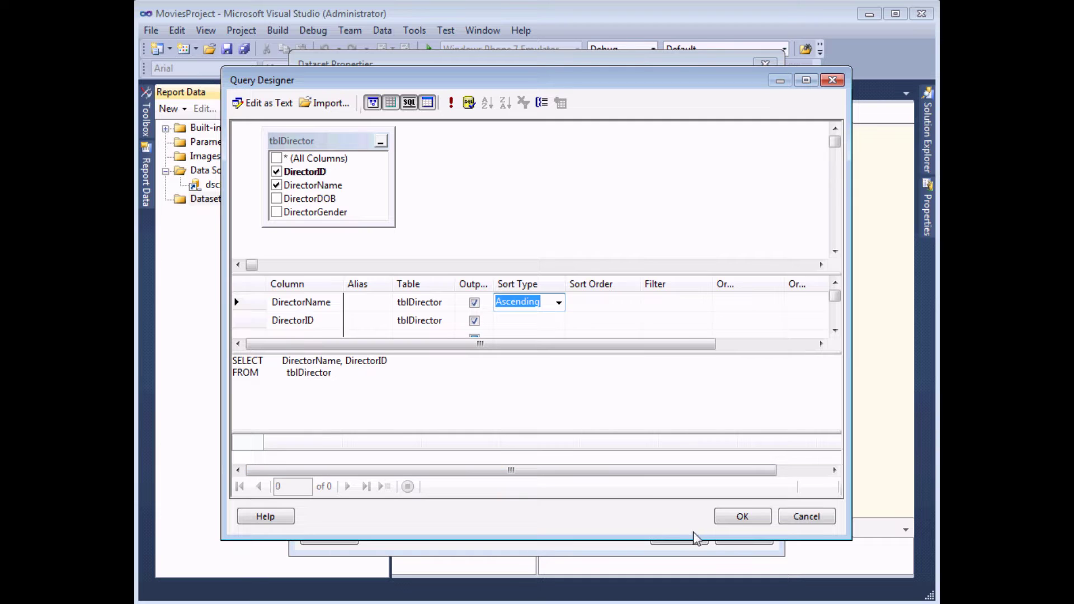
pyautogui.click(737, 519)
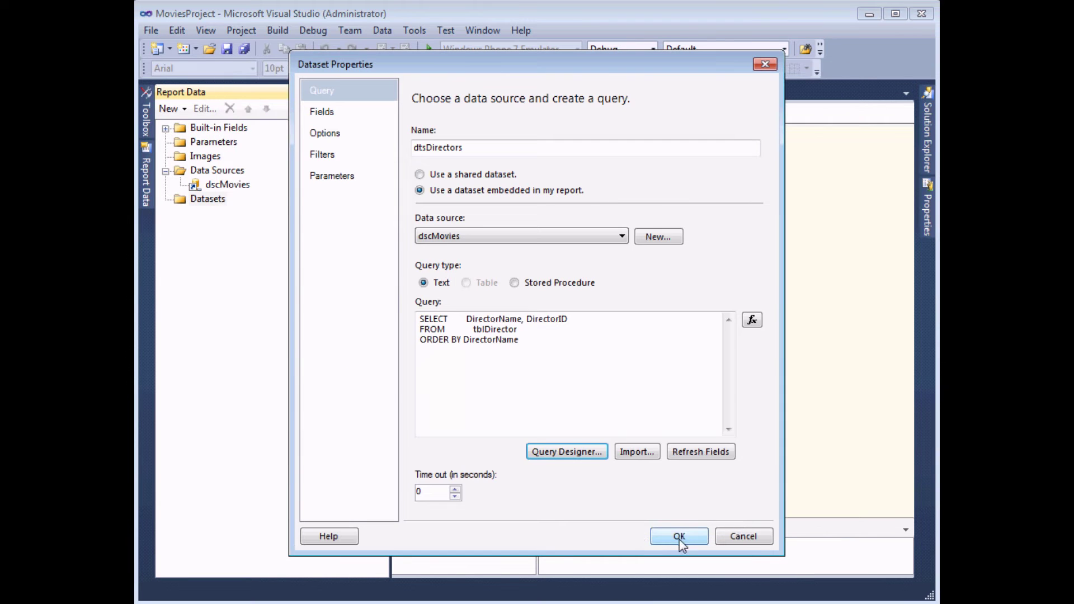
pyautogui.click(680, 540)
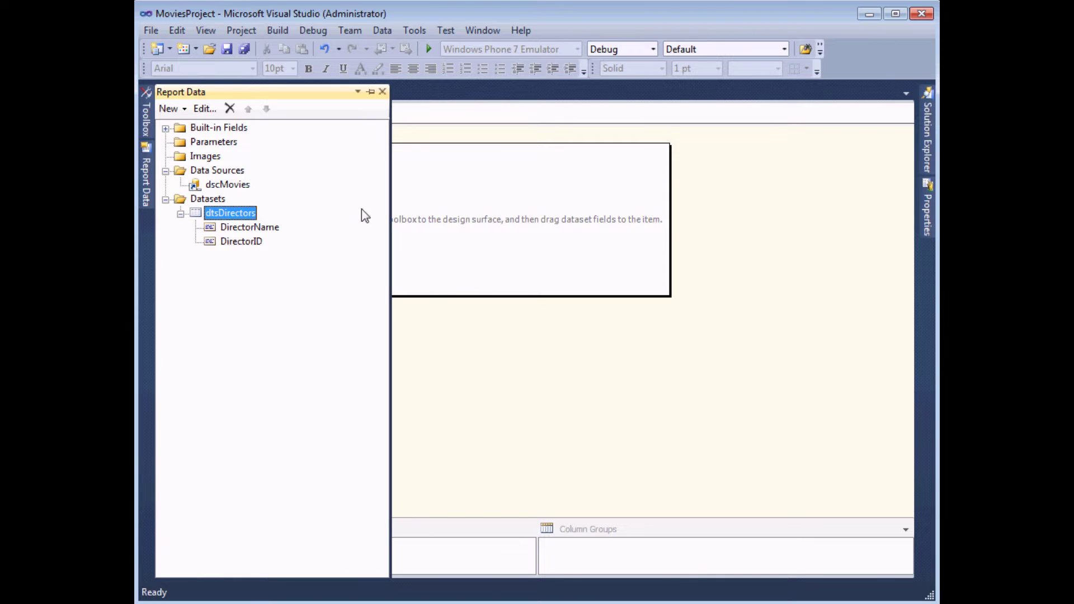
# Add an Integer report parameter named DirectorID with the prompt "Select a director name"
pyautogui.rightClick(230, 145)
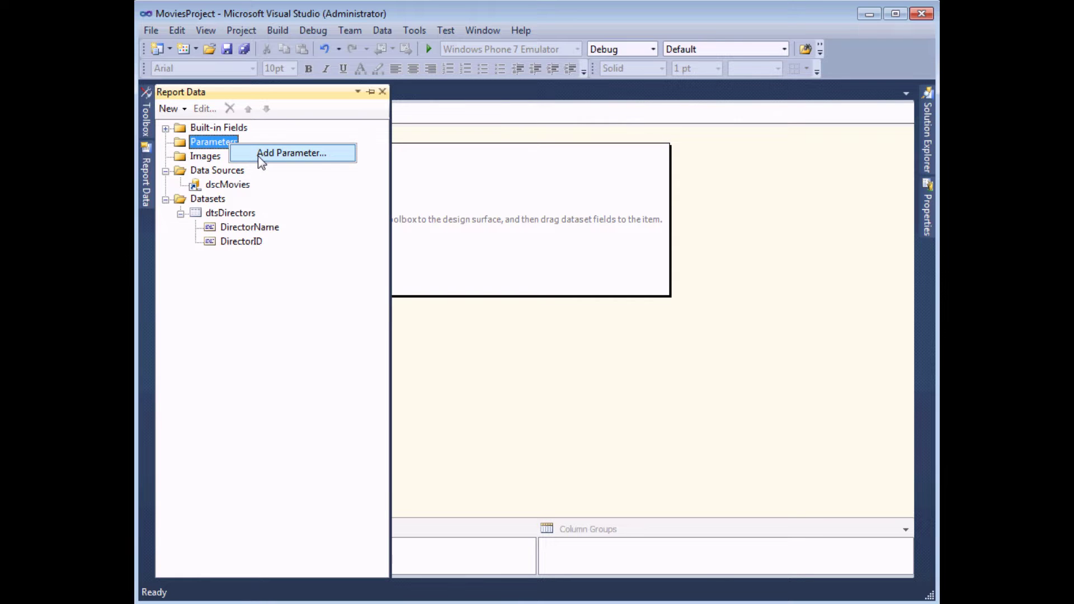
pyautogui.click(258, 156)
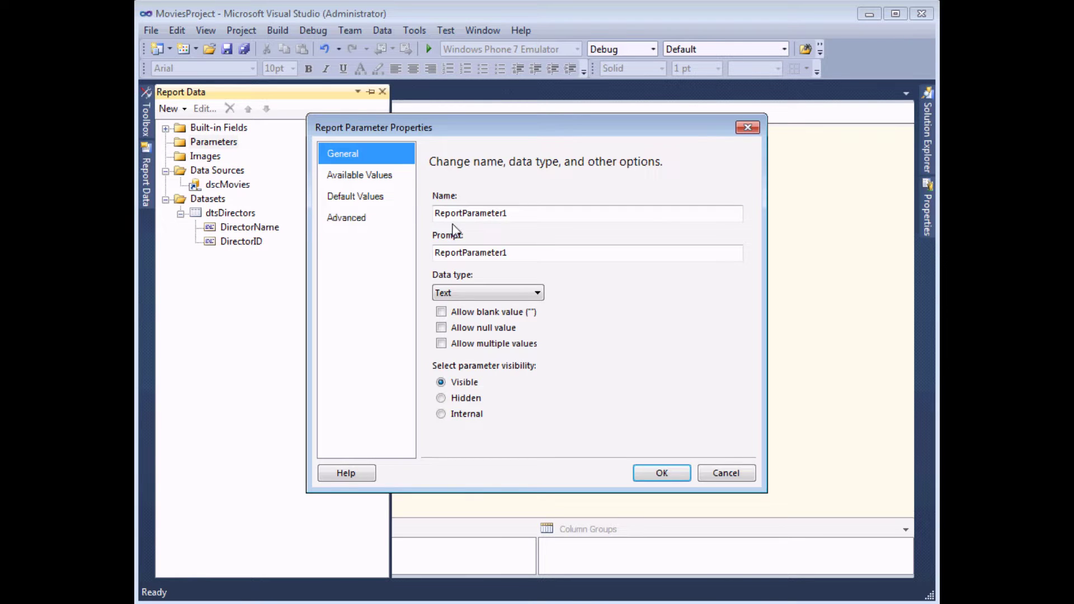
pyautogui.write('DirectorID')
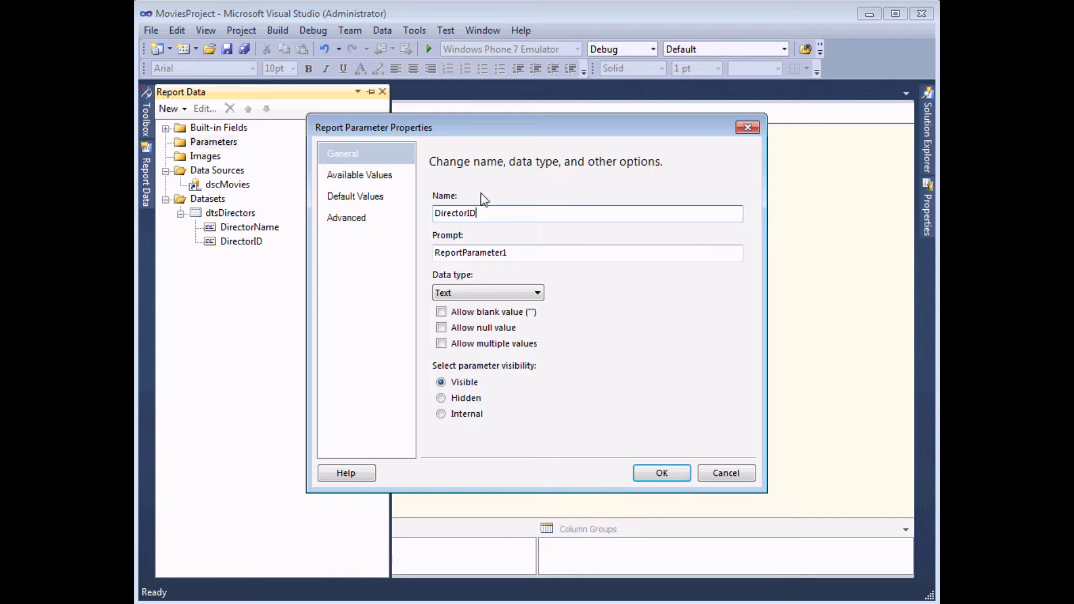
pyautogui.press('Tab')
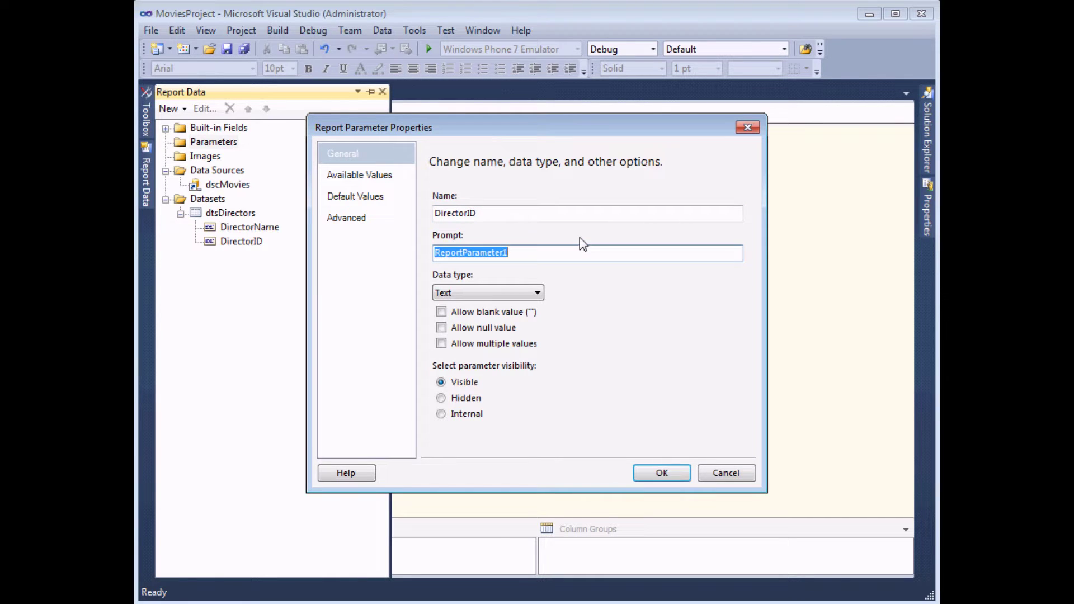
pyautogui.write('Select a direc')
pyautogui.write('name')
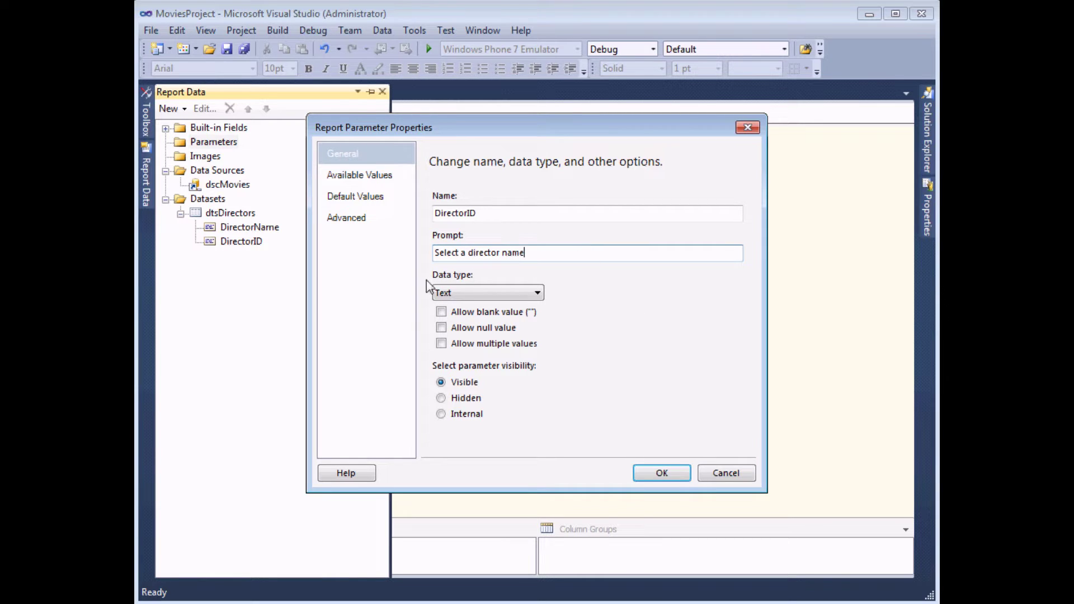
pyautogui.click(478, 293)
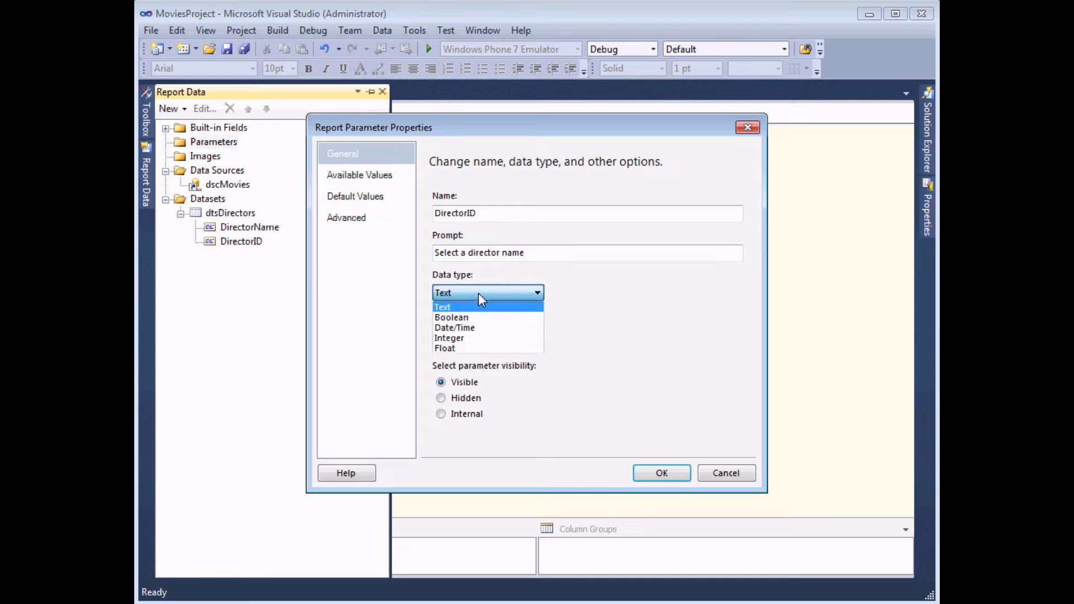
pyautogui.click(471, 339)
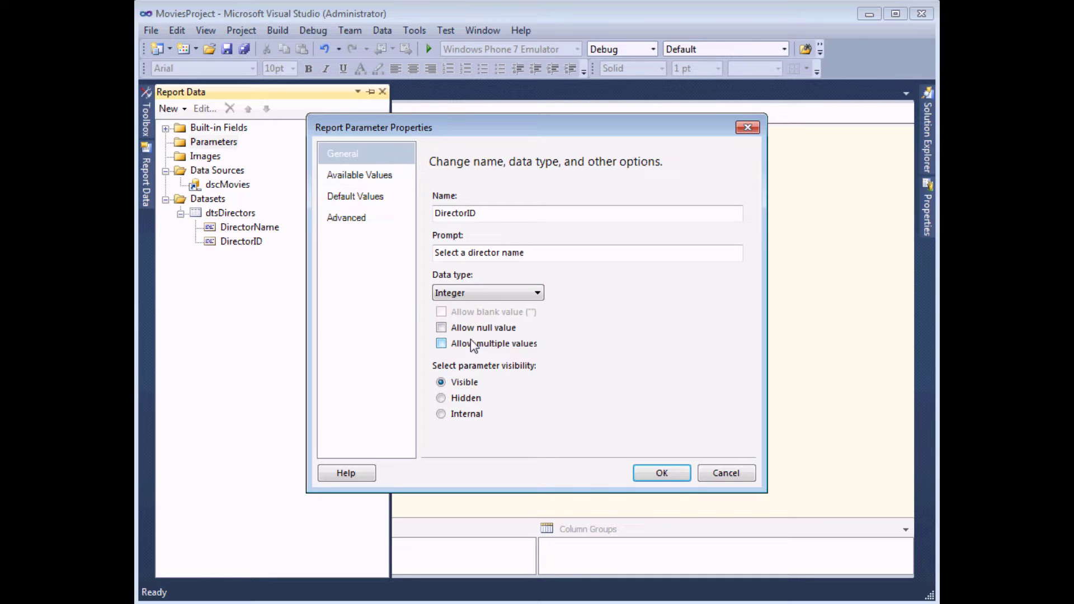
# Get the parameter's available values from dtsDirectors, with DirectorID as value field and DirectorName as label field, and save the parameter
pyautogui.click(400, 176)
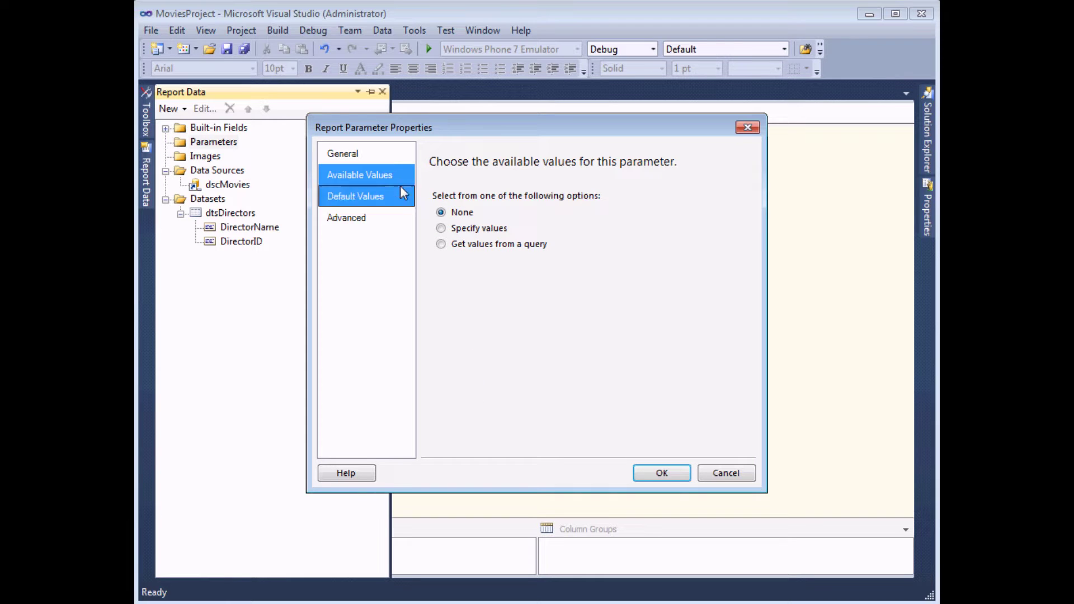
pyautogui.click(441, 244)
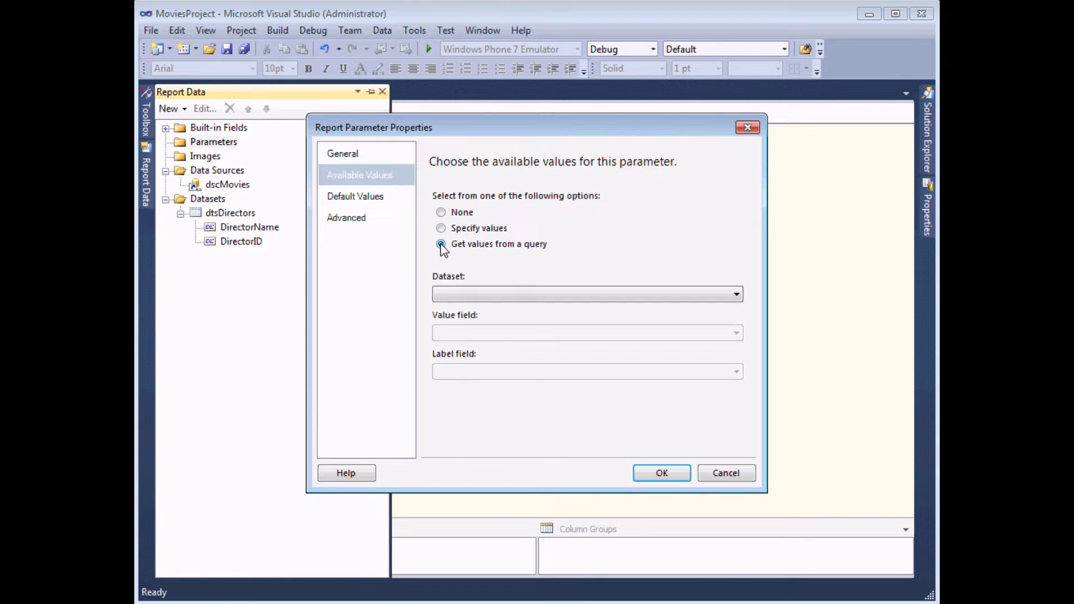
pyautogui.click(463, 301)
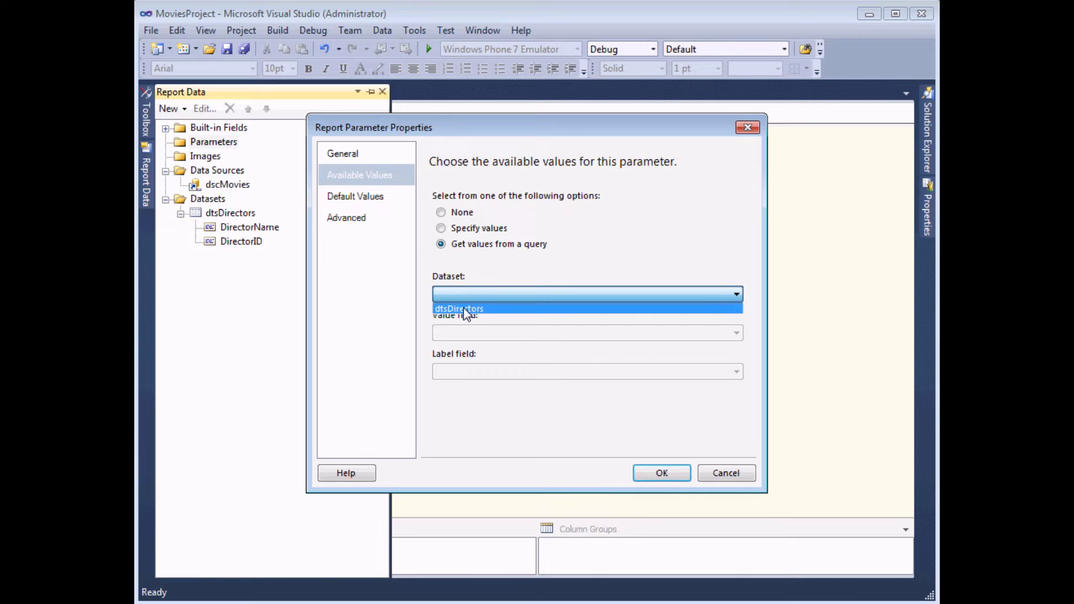
pyautogui.click(465, 309)
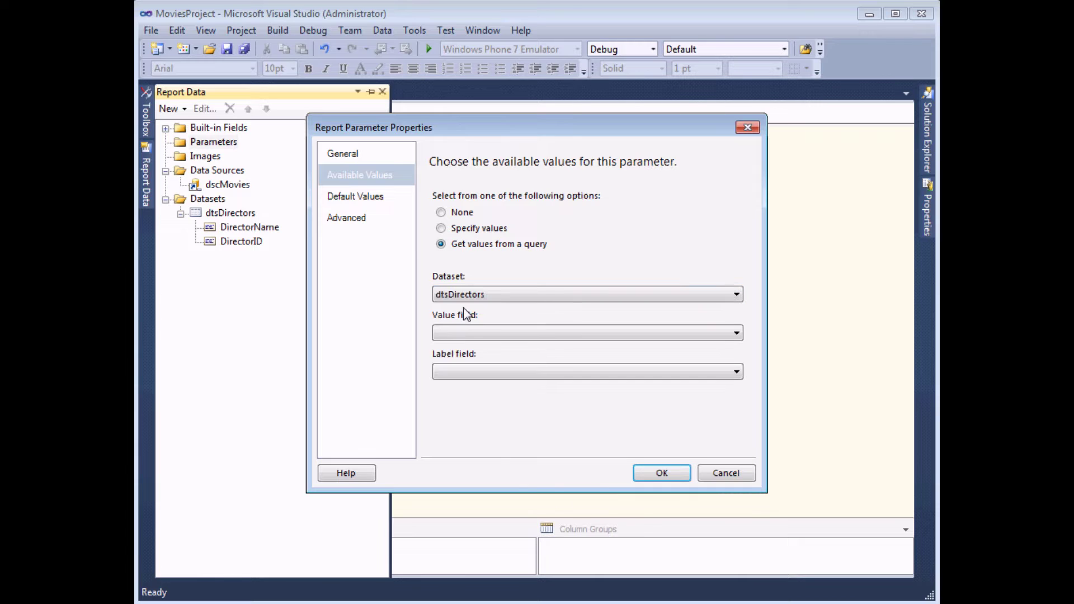
pyautogui.click(477, 336)
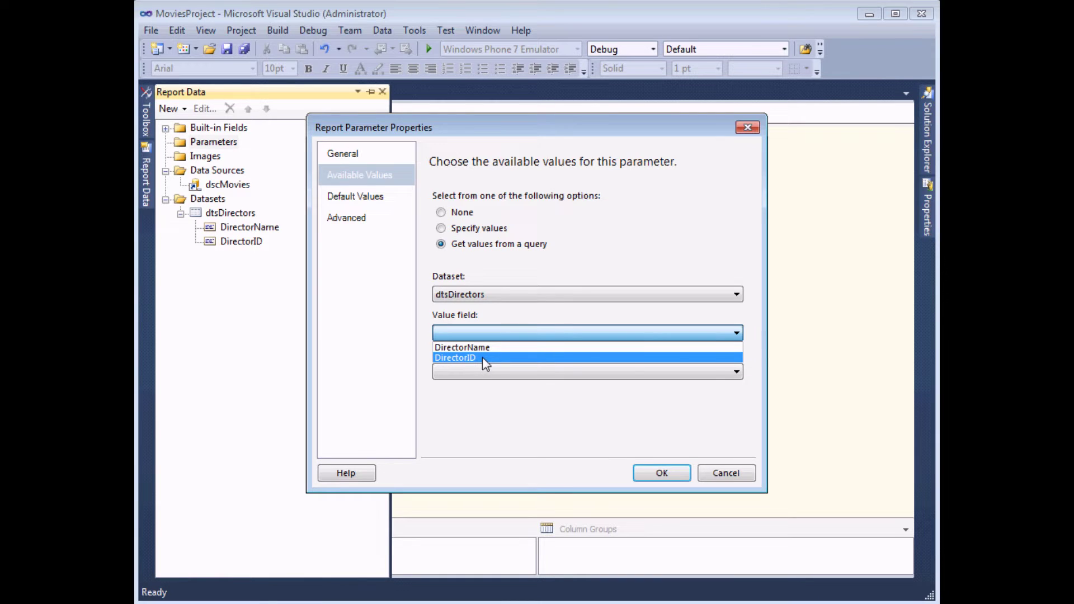
pyautogui.click(482, 357)
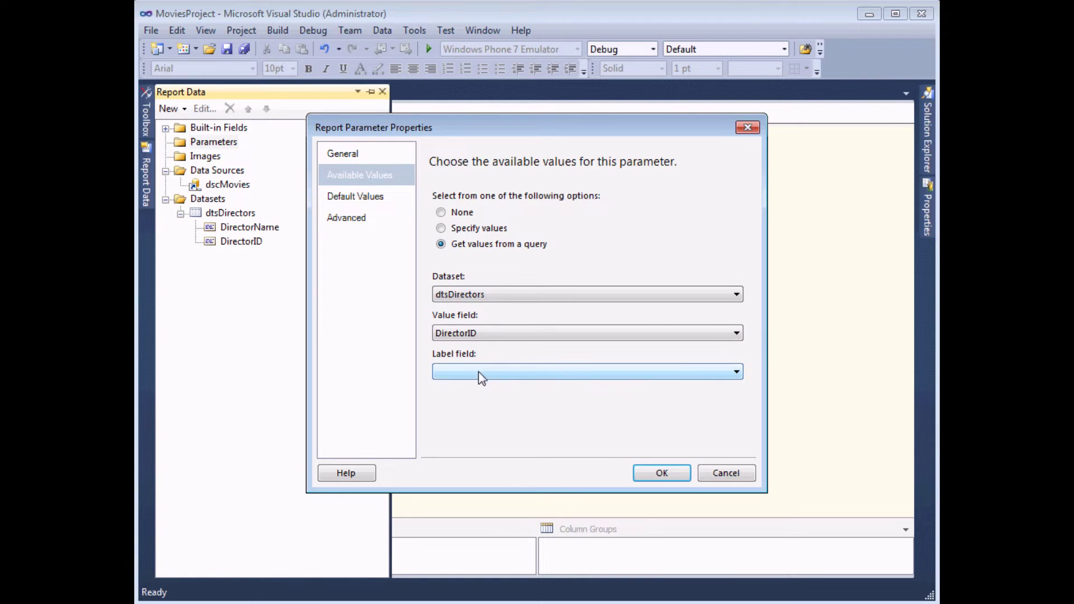
pyautogui.click(479, 371)
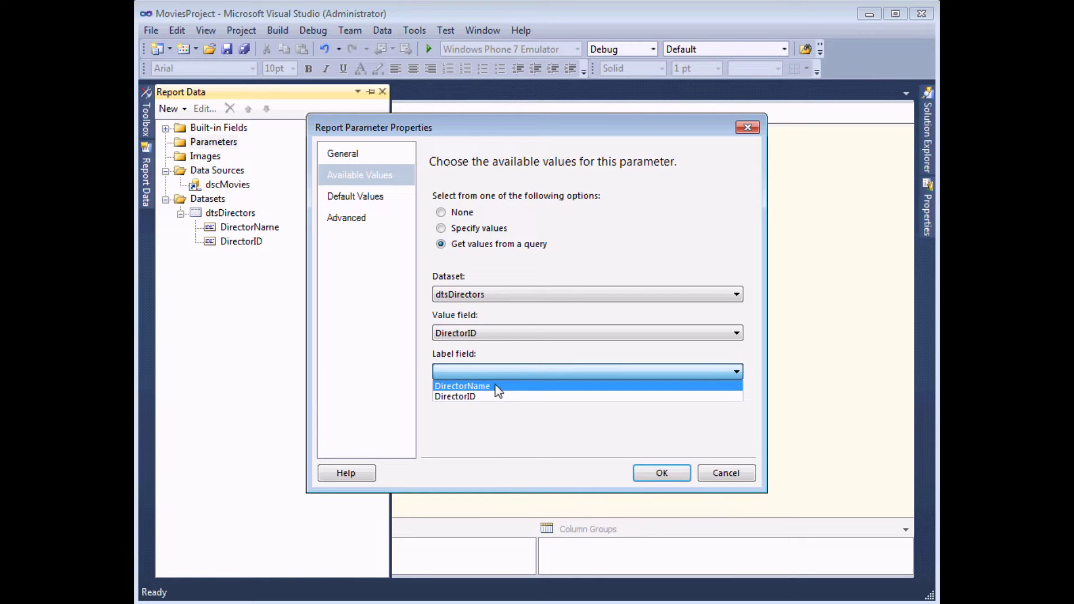
pyautogui.click(499, 389)
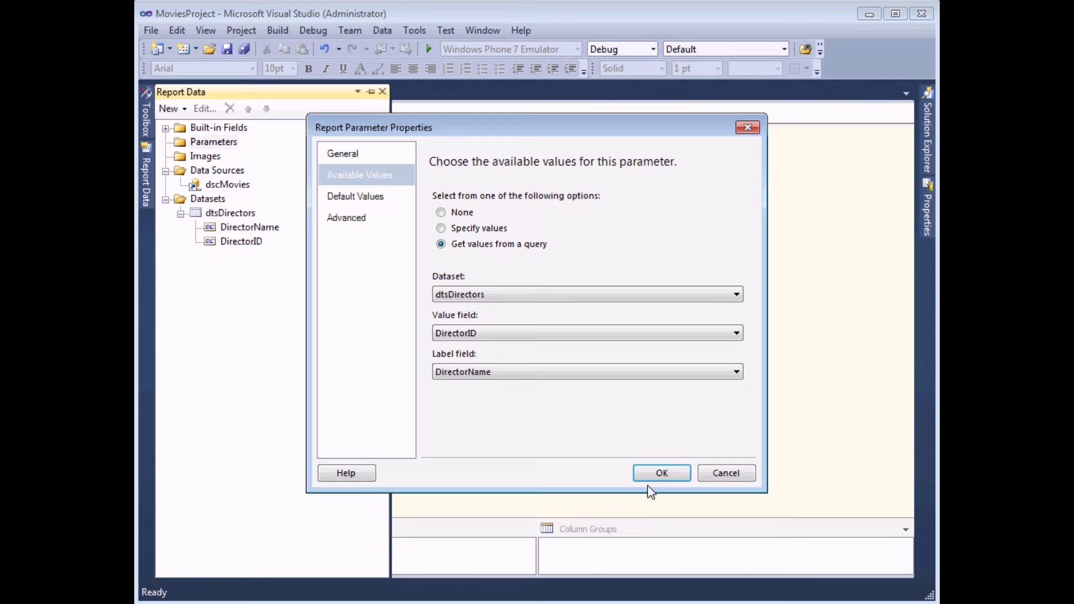
pyautogui.click(662, 472)
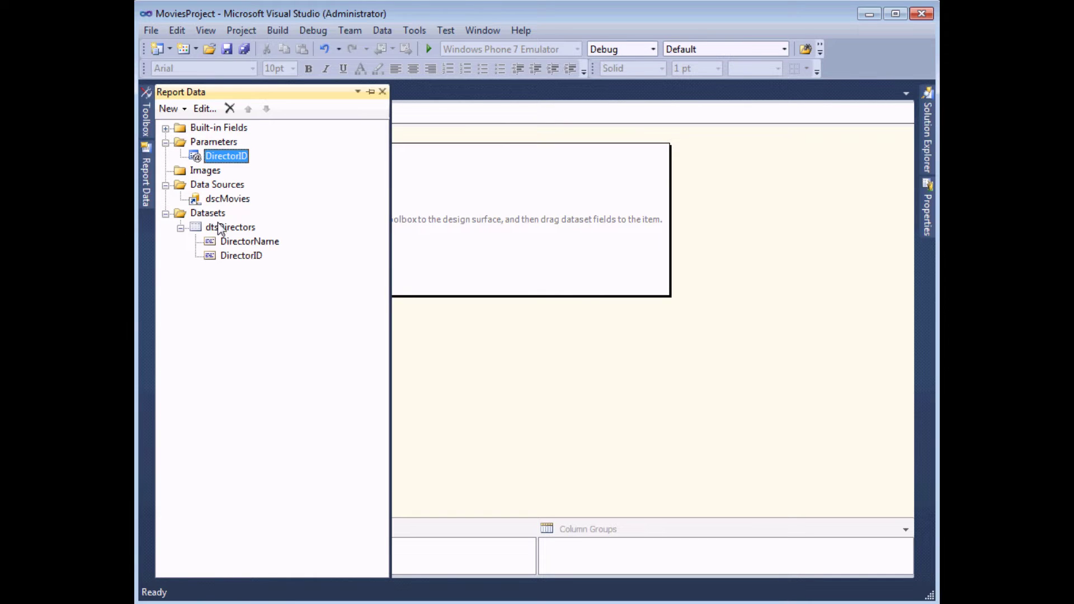
# Add a dataset named dtsFilms, embedded in the report and using the dscMovies data source
pyautogui.rightClick(216, 215)
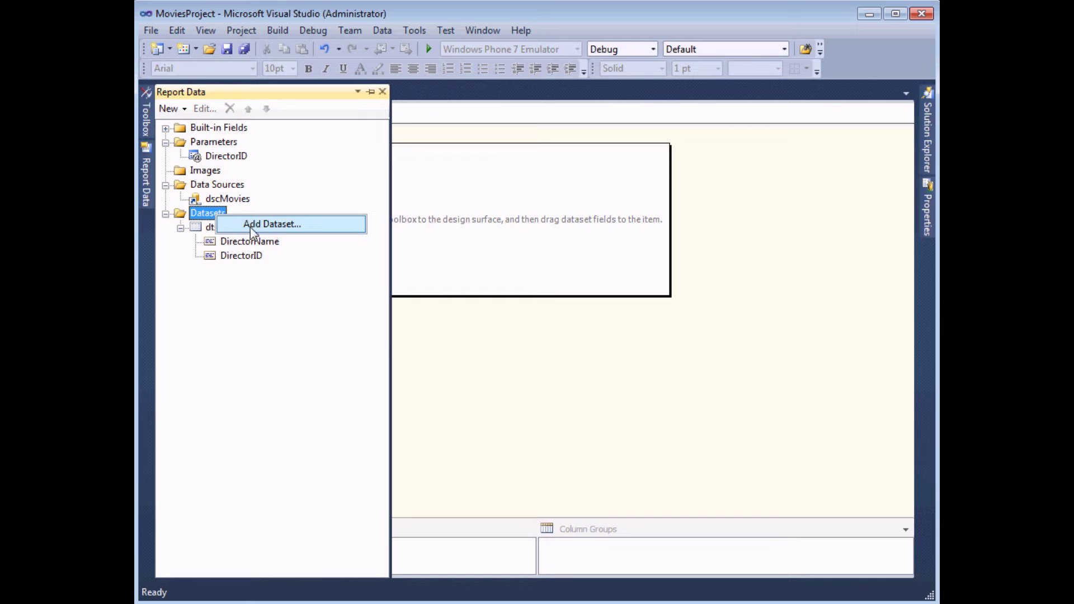
pyautogui.click(255, 227)
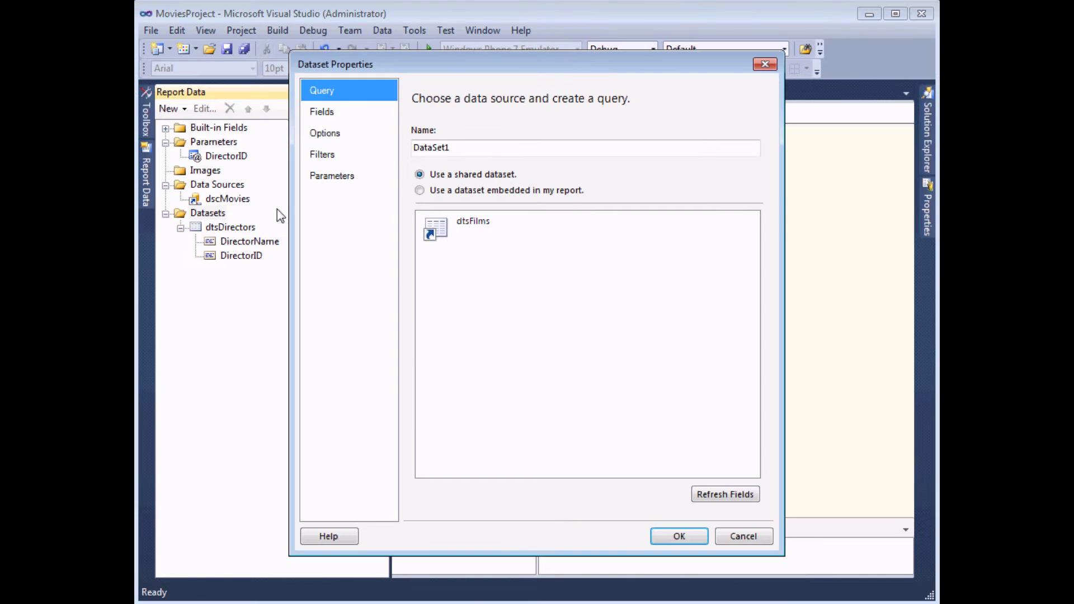
pyautogui.doubleClick(433, 148)
pyautogui.write('dtsFilms')
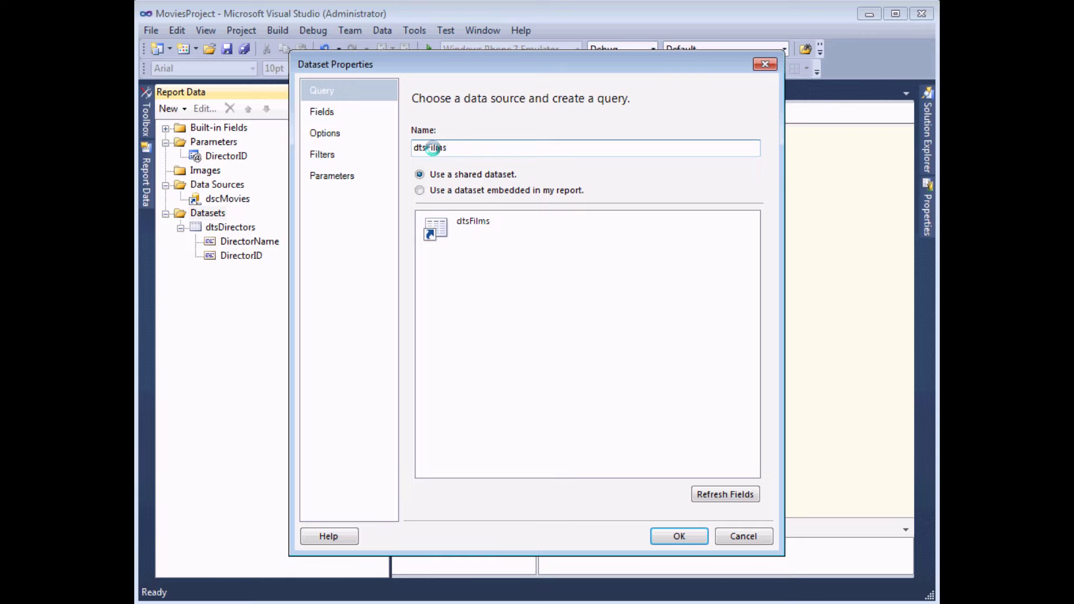
pyautogui.click(466, 190)
pyautogui.click(469, 236)
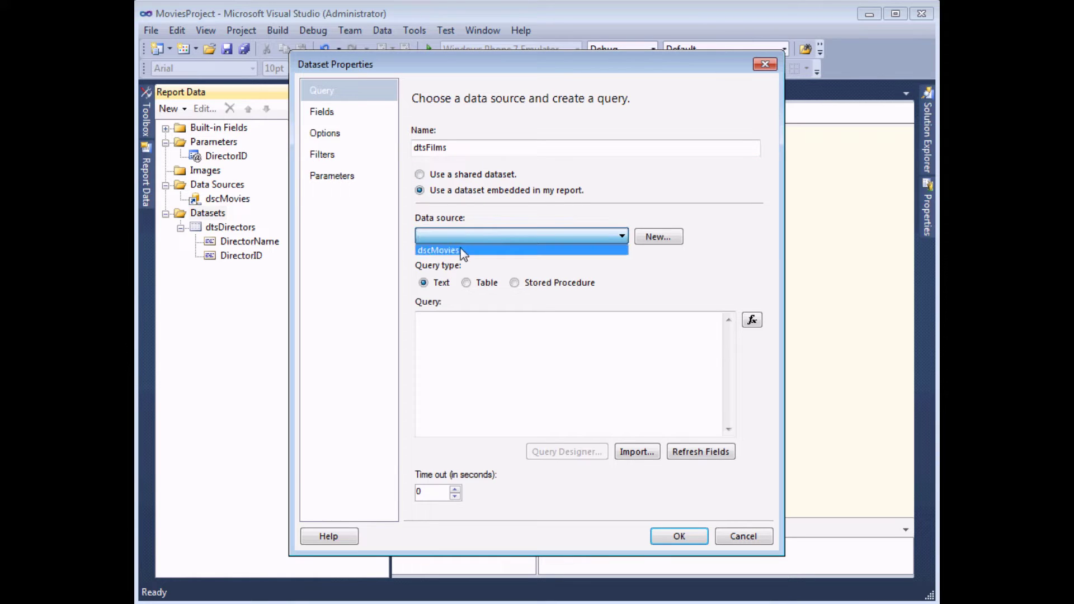
pyautogui.click(462, 251)
# Add the tblFilm table to the dtsFilms query in the Query Designer
pyautogui.click(545, 453)
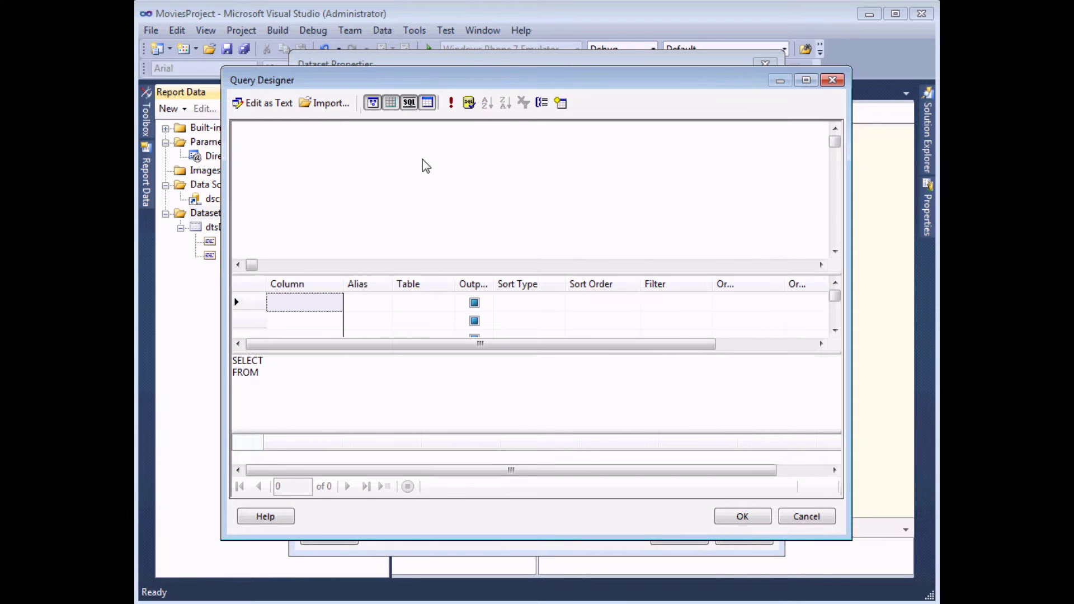
pyautogui.rightClick(423, 156)
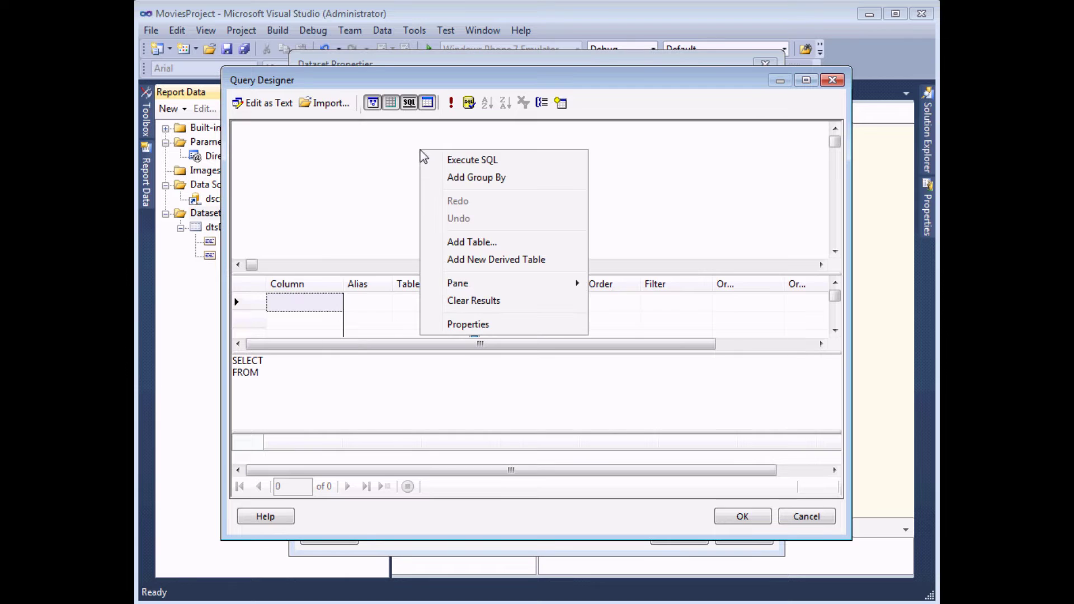
pyautogui.click(459, 242)
pyautogui.doubleClick(281, 292)
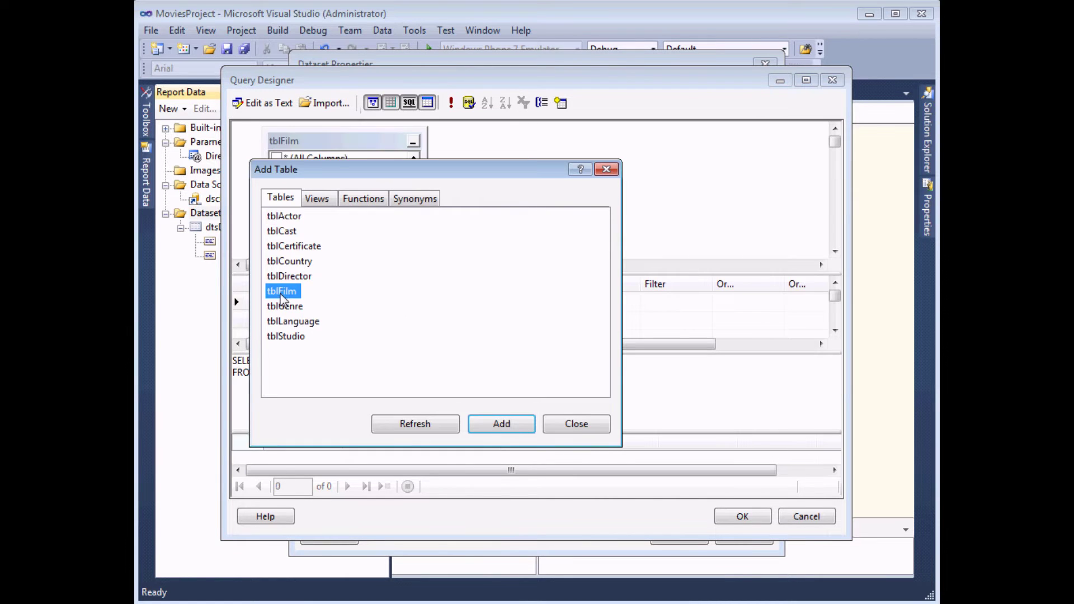
pyautogui.click(561, 428)
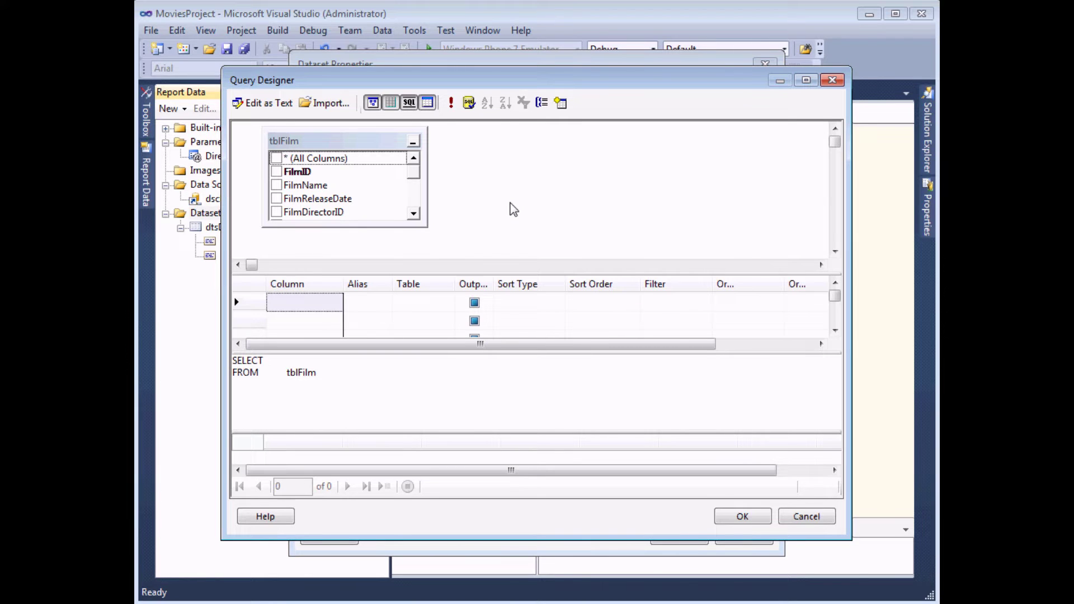
# Output FilmName, FilmDirectorID and FilmID, sort FilmName ascending, and save the query
pyautogui.click(276, 185)
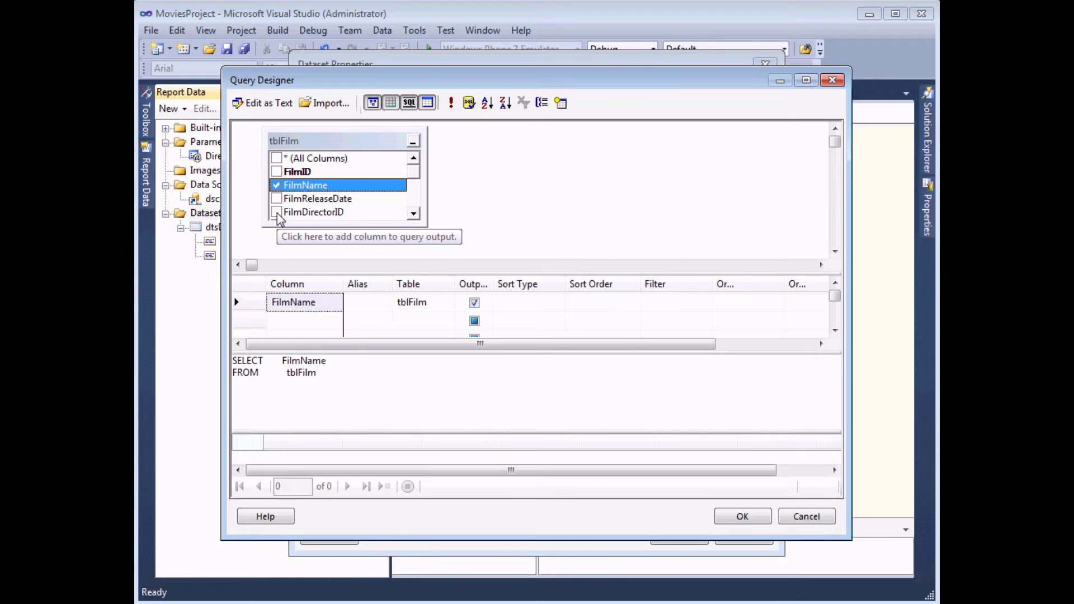
pyautogui.click(276, 212)
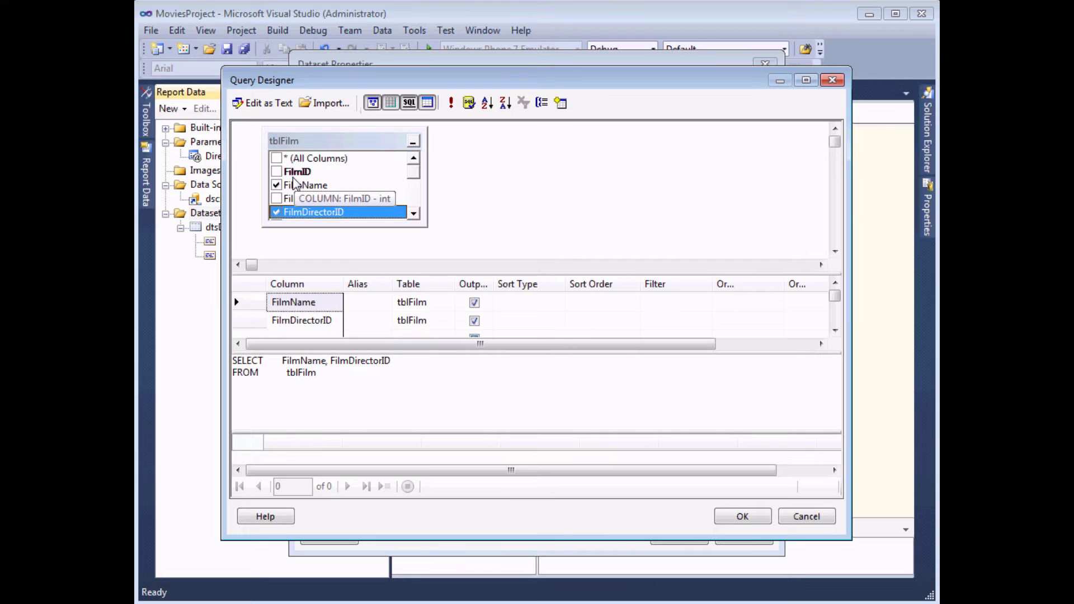
pyautogui.click(276, 171)
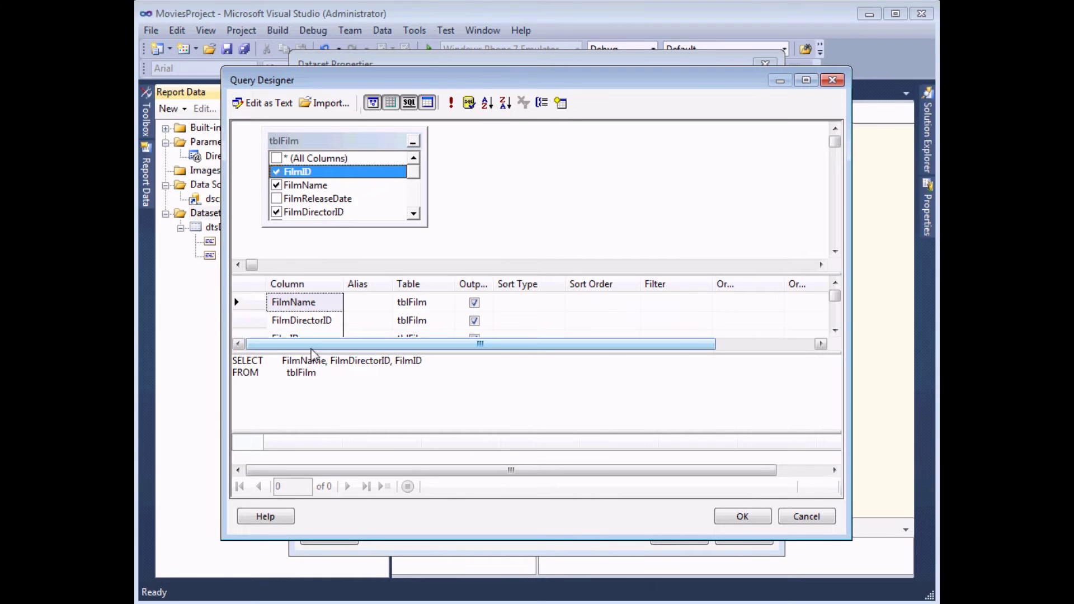
pyautogui.click(527, 303)
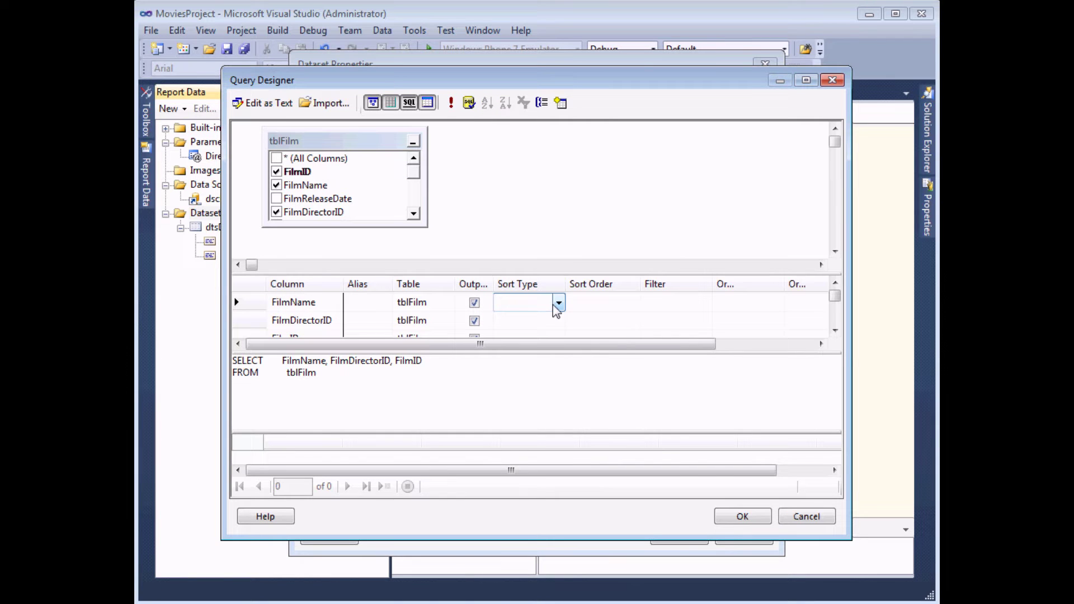
pyautogui.click(559, 303)
pyautogui.click(530, 321)
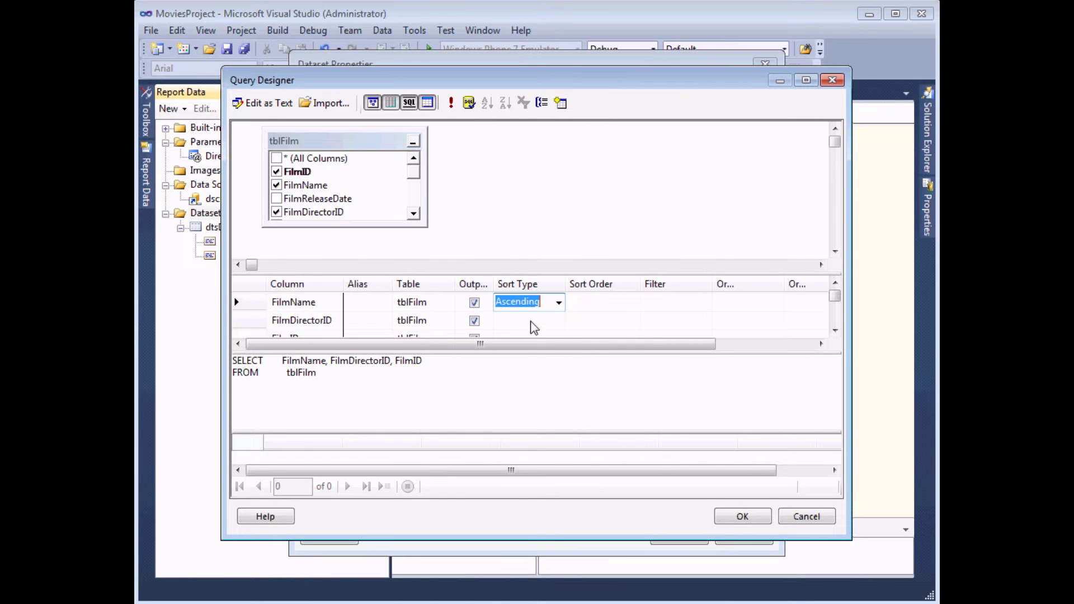
pyautogui.click(731, 516)
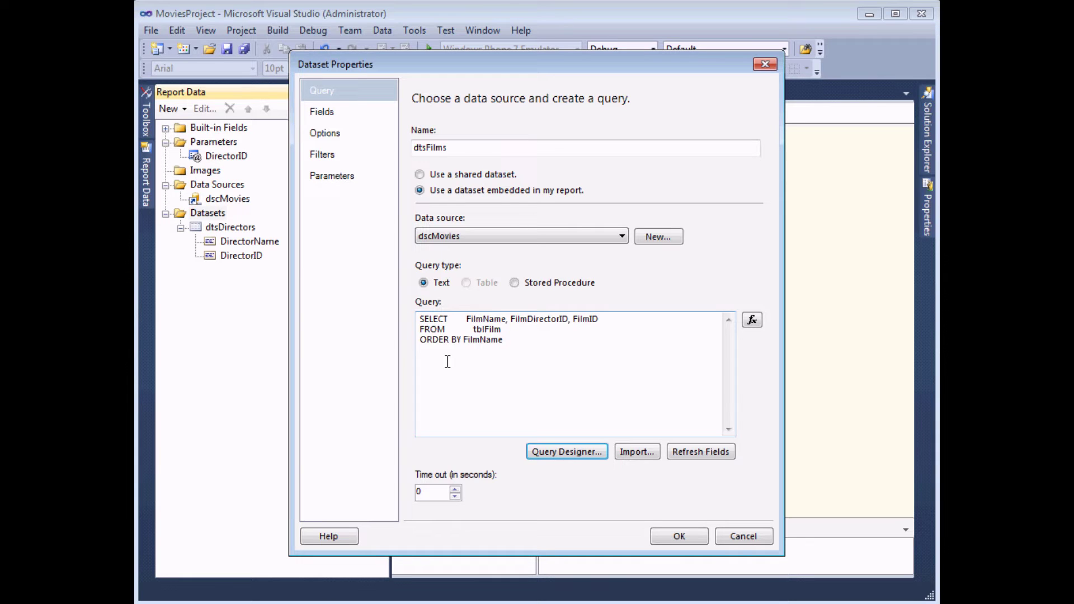
# Filter dtsFilms so that FilmDirectorID equals the DirectorID parameter, =Parameters!DirectorID.Value, and save the dataset
pyautogui.click(350, 158)
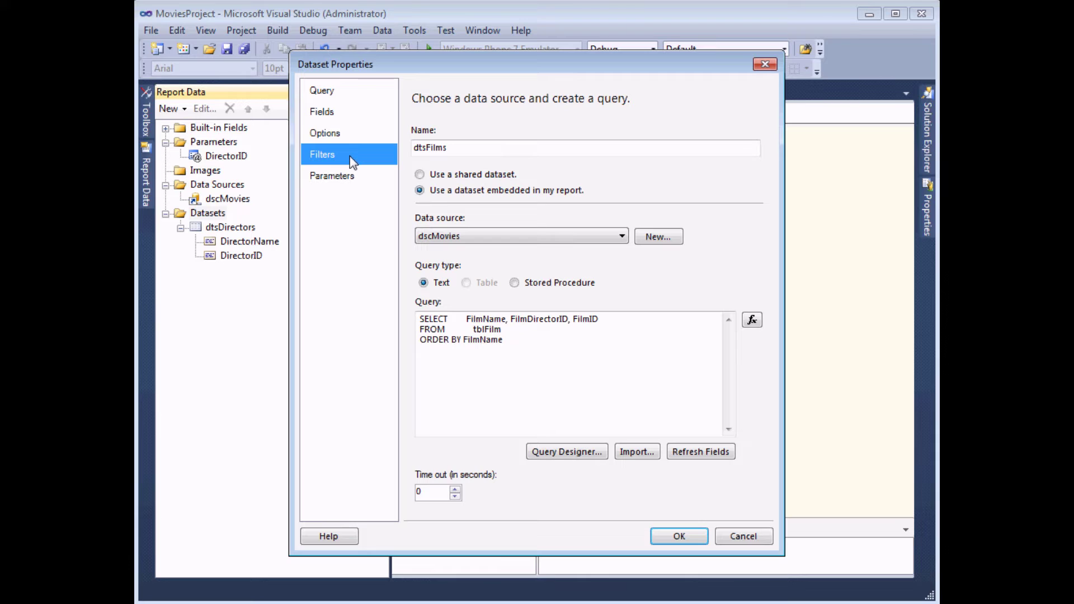
pyautogui.click(428, 154)
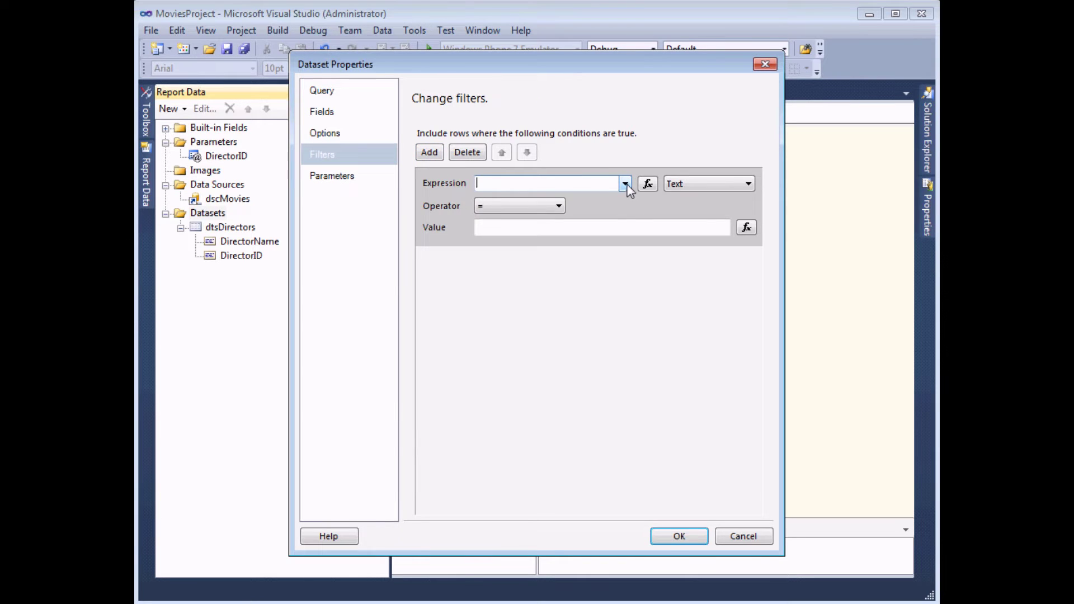
pyautogui.click(626, 184)
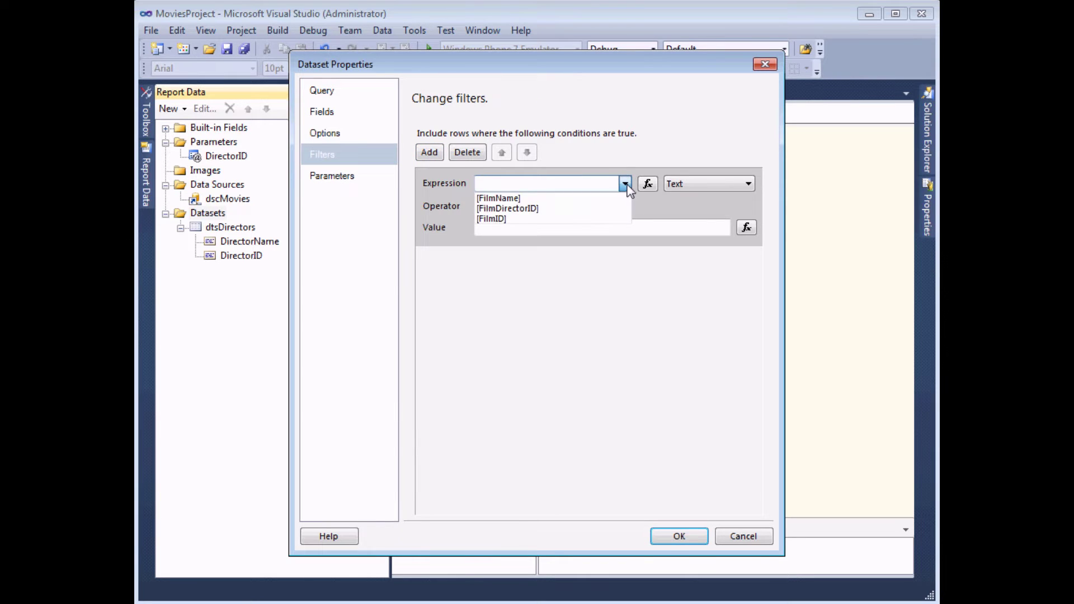
pyautogui.click(562, 209)
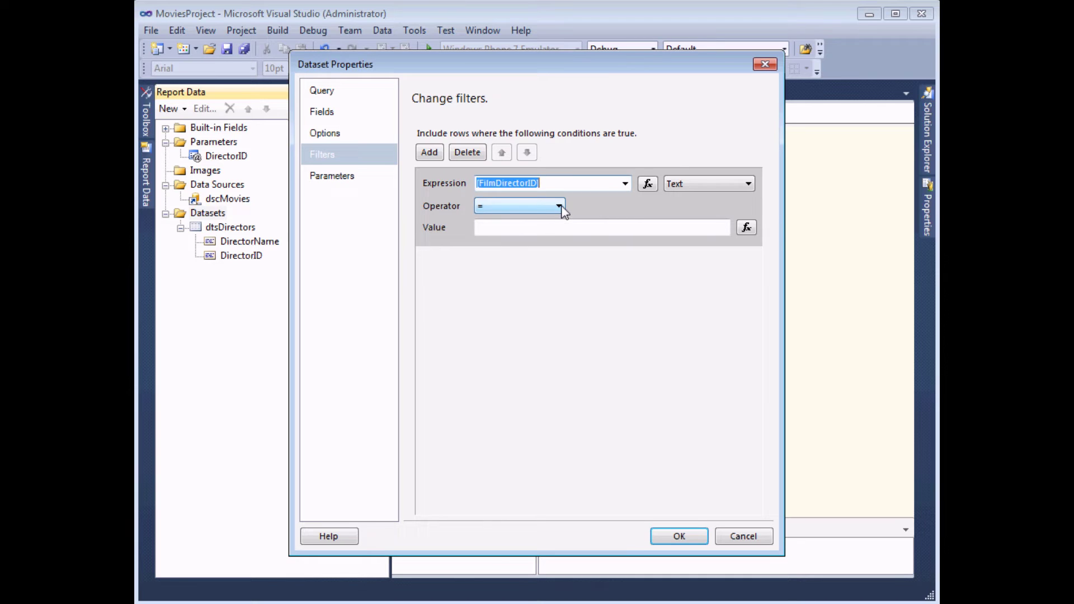
pyautogui.click(491, 229)
pyautogui.click(748, 227)
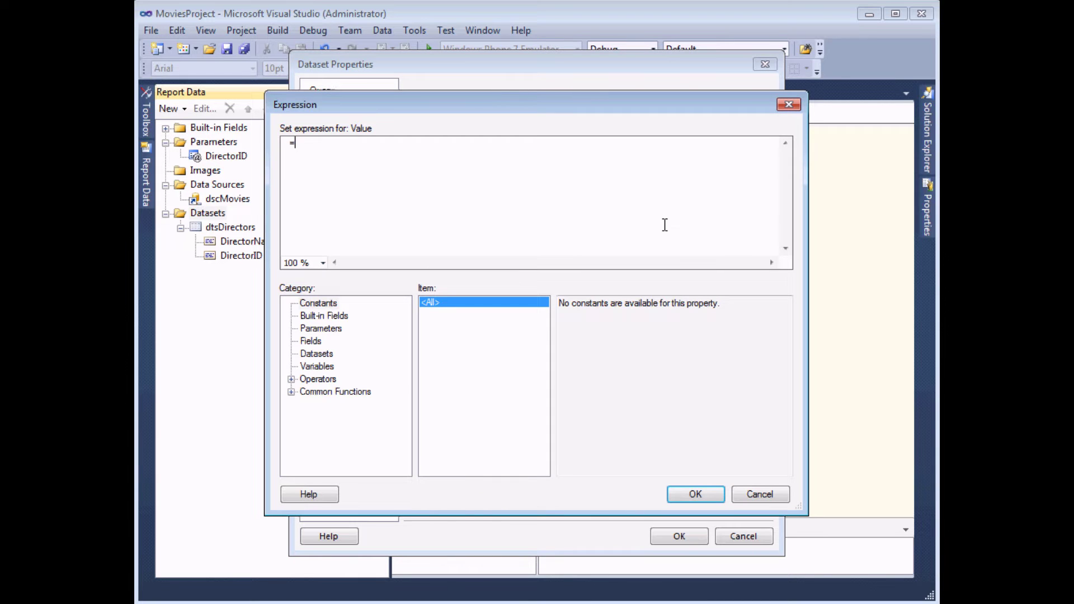
pyautogui.click(321, 329)
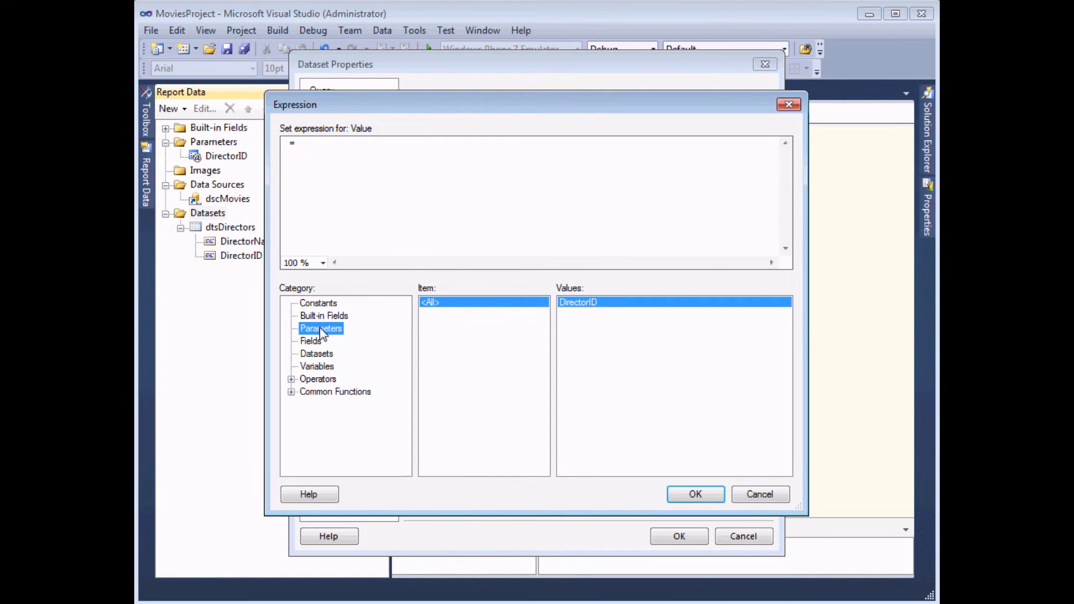
pyautogui.doubleClick(579, 302)
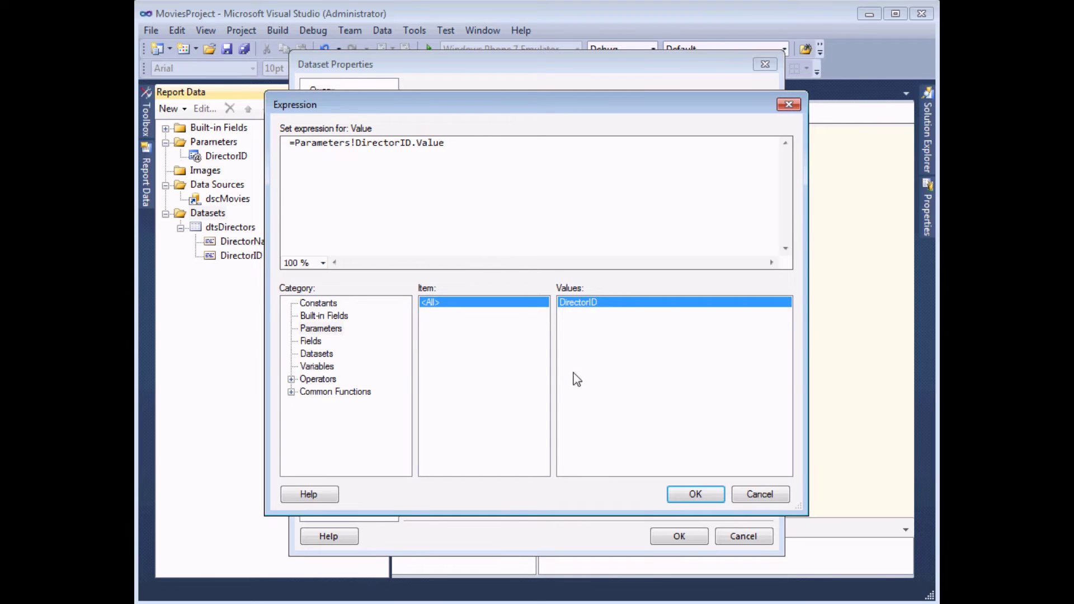
pyautogui.click(704, 502)
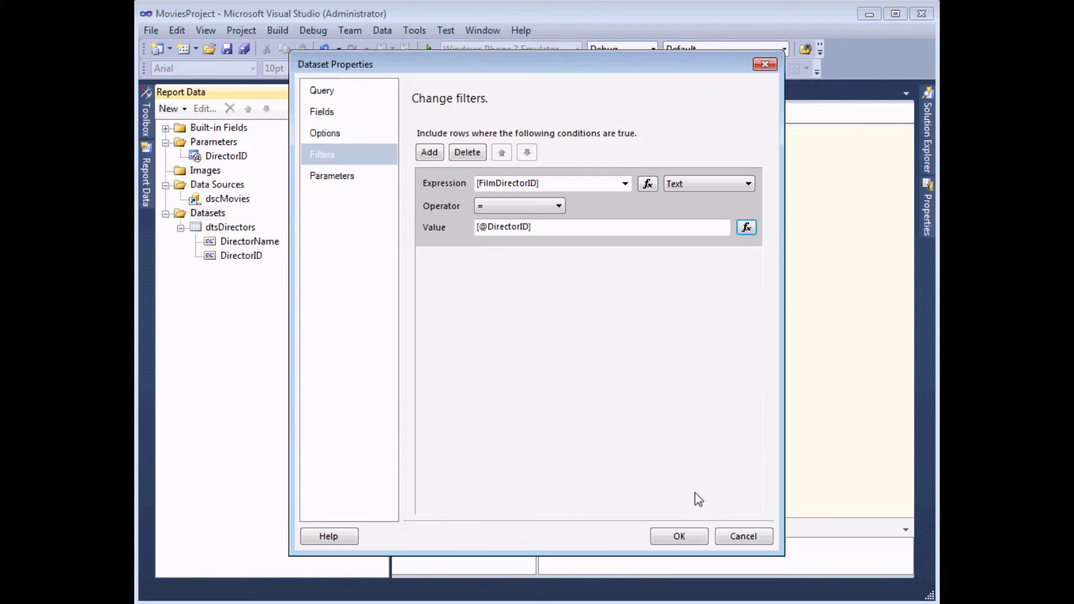
pyautogui.click(678, 537)
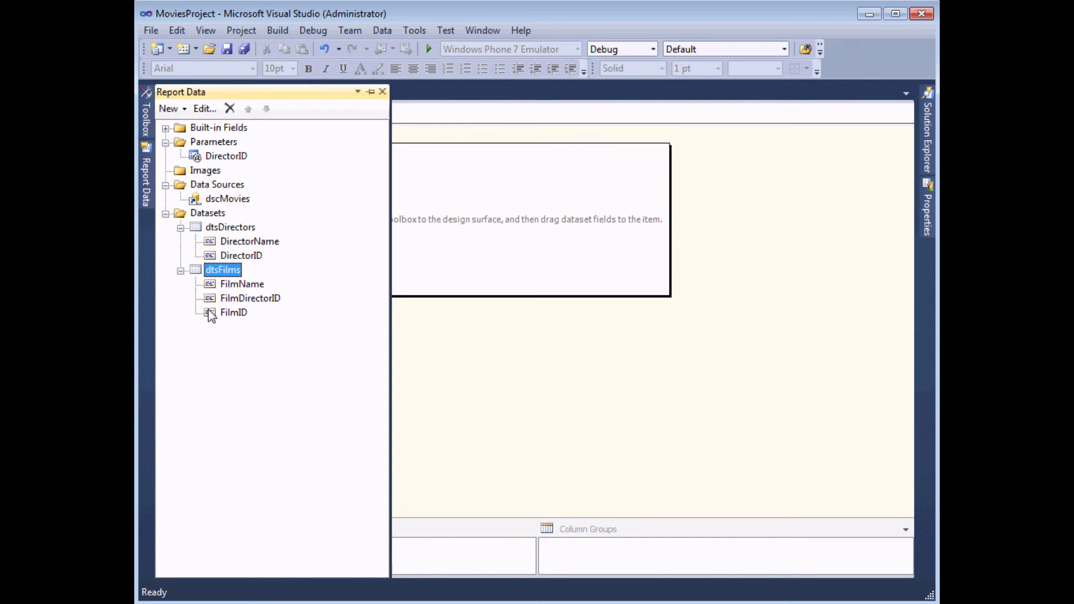
# Add an Integer report parameter named FilmID with the prompt "Select a film name"
pyautogui.rightClick(218, 144)
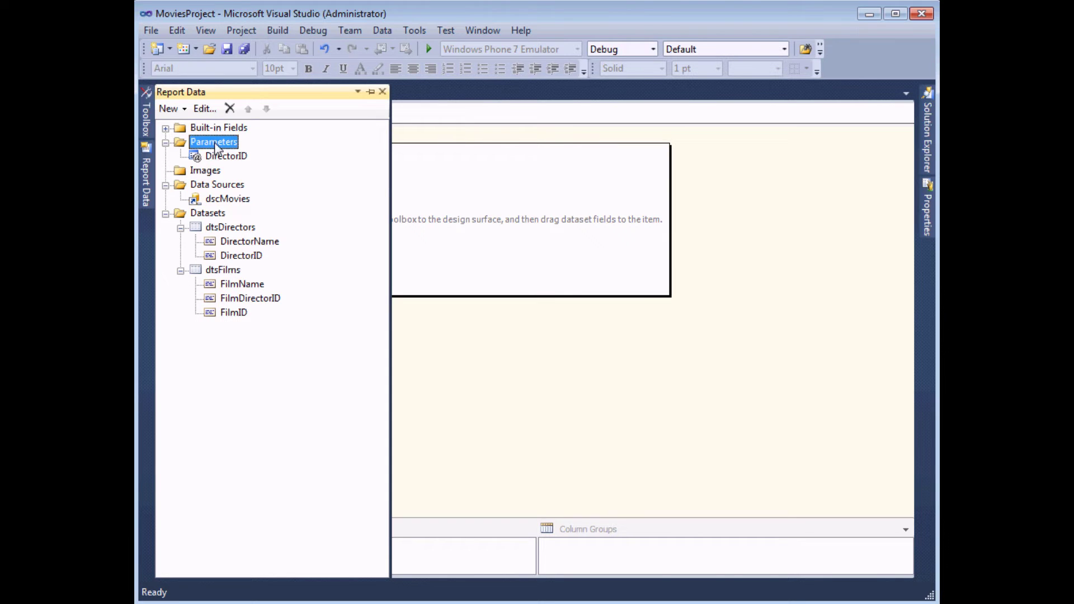
pyautogui.click(255, 159)
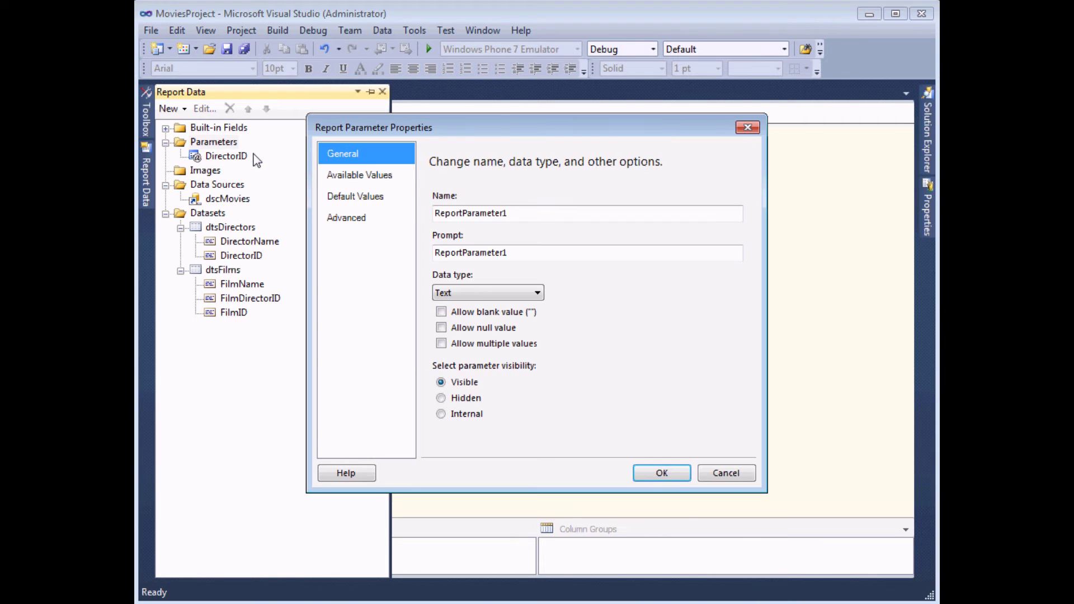
pyautogui.doubleClick(458, 216)
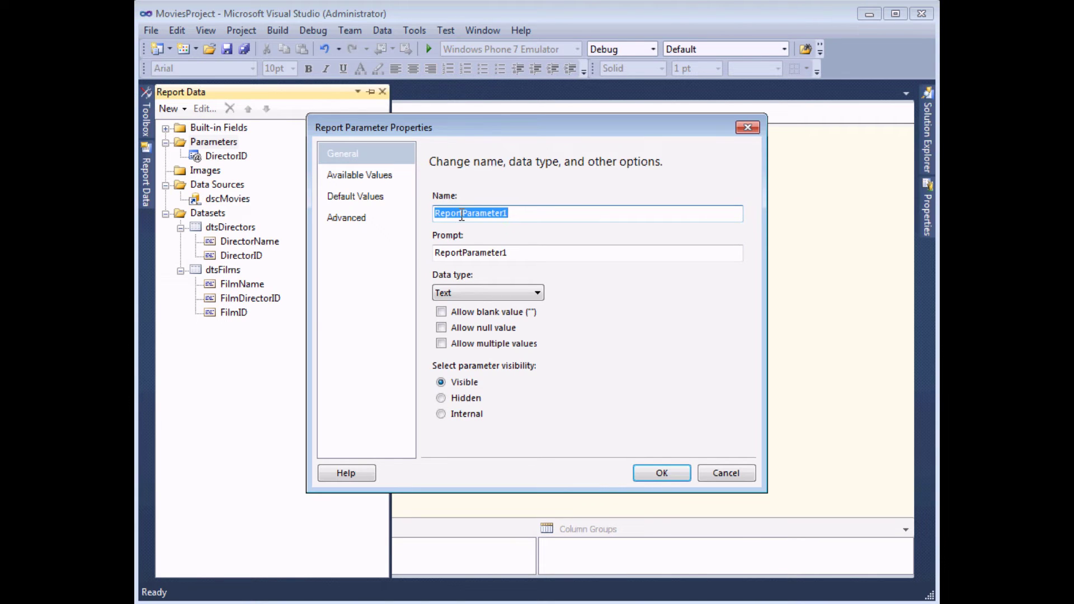
pyautogui.write('FilmID')
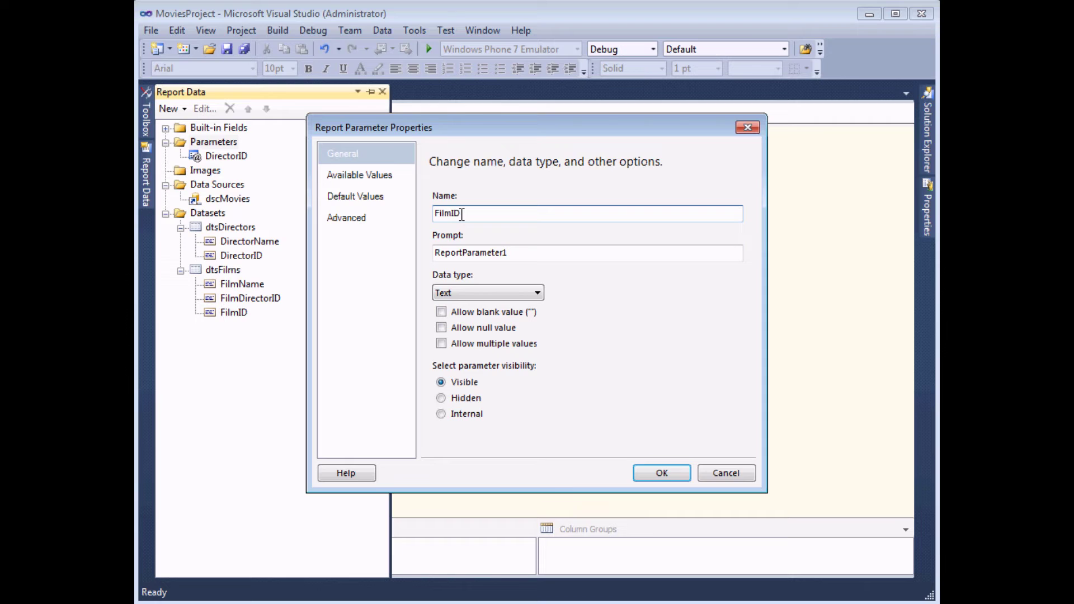
pyautogui.press('Tab')
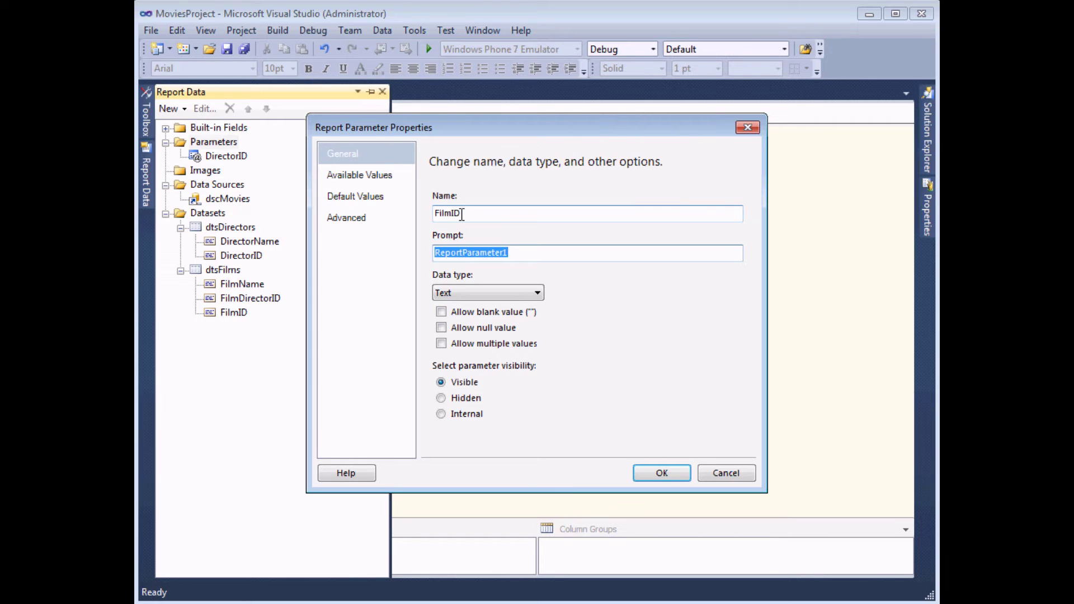
pyautogui.write('Select')
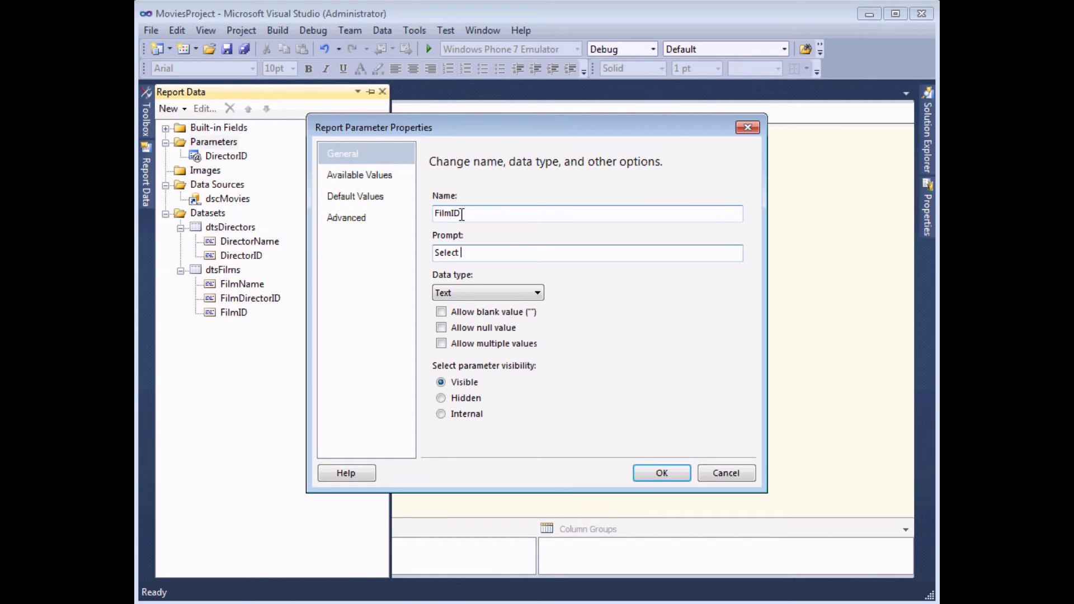
pyautogui.write(' a film name')
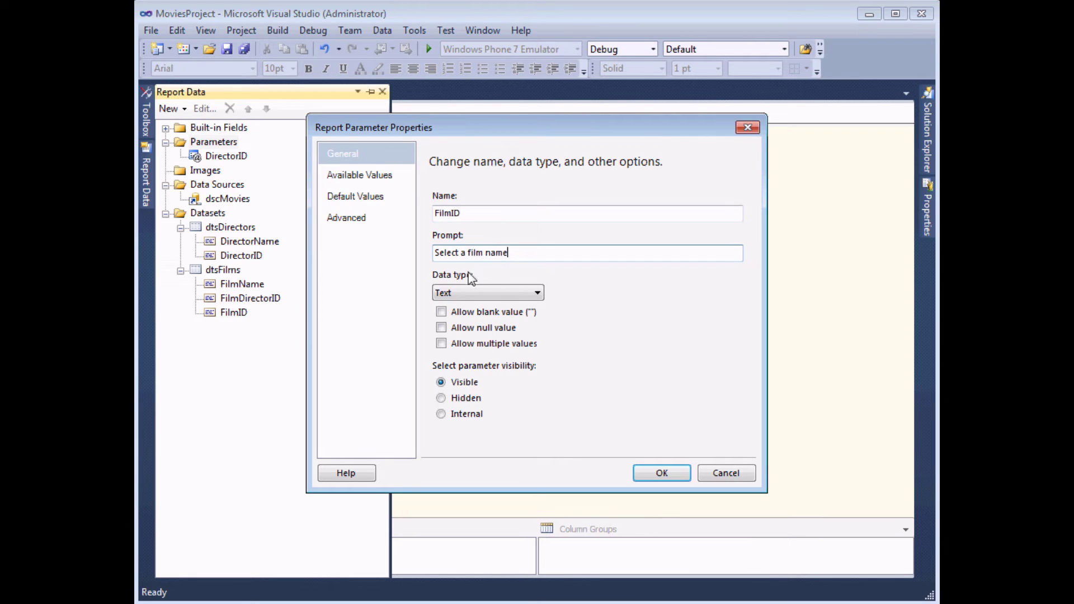
pyautogui.click(491, 291)
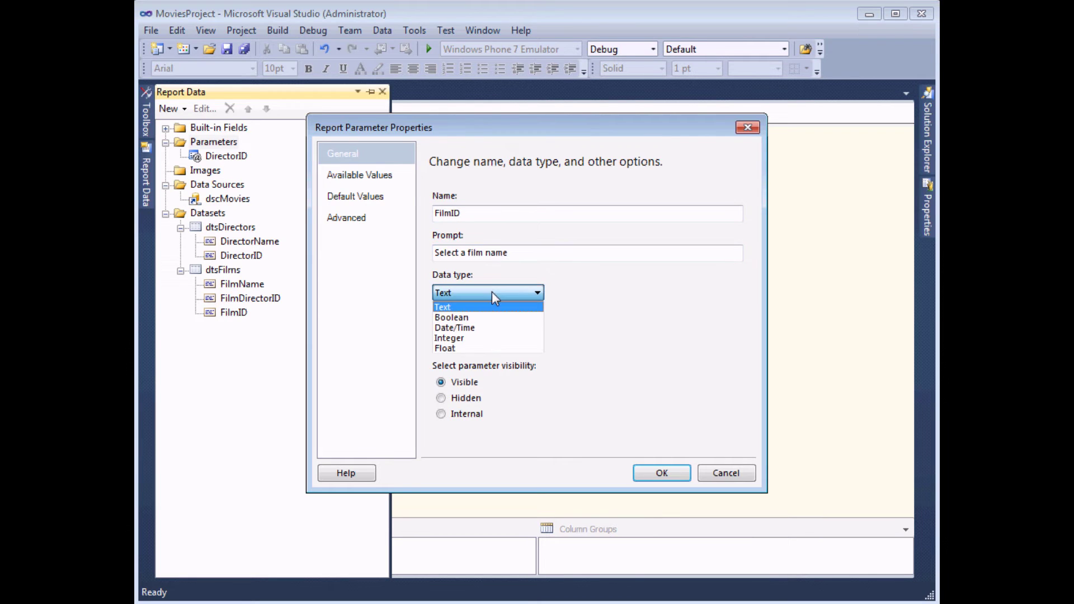
pyautogui.click(469, 339)
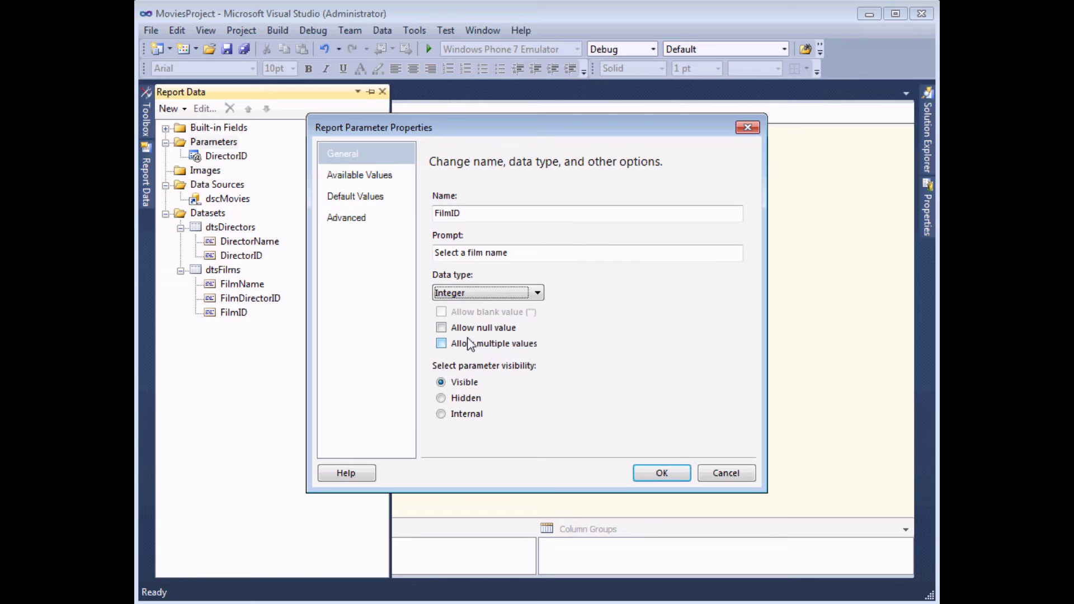
# Make the FilmID parameter take its available values from dtsFilms, with FilmID as value field and FilmName as label field, and save it
pyautogui.click(402, 180)
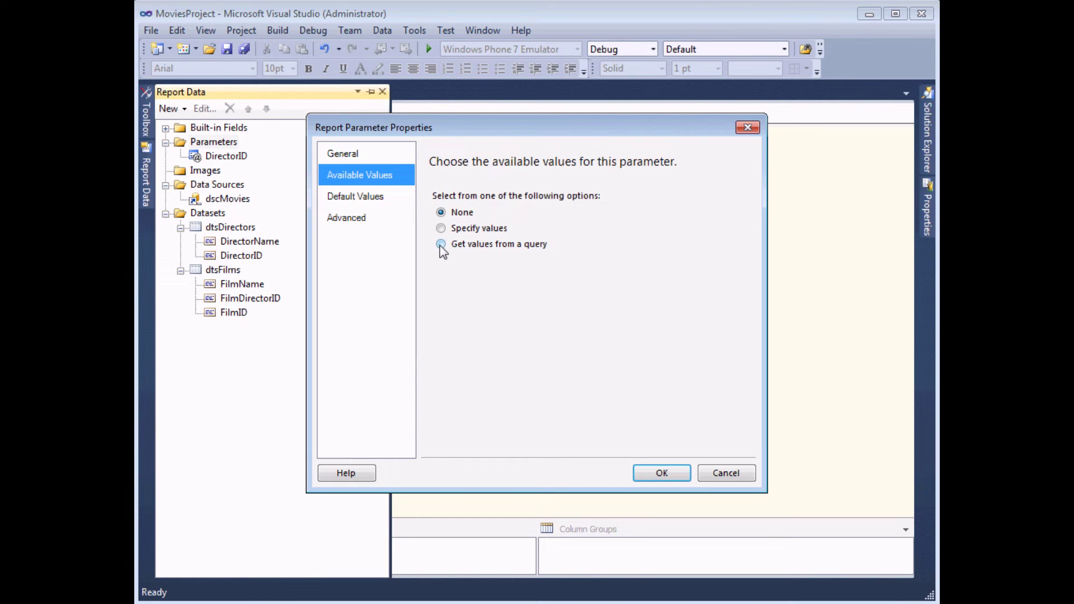
pyautogui.click(442, 247)
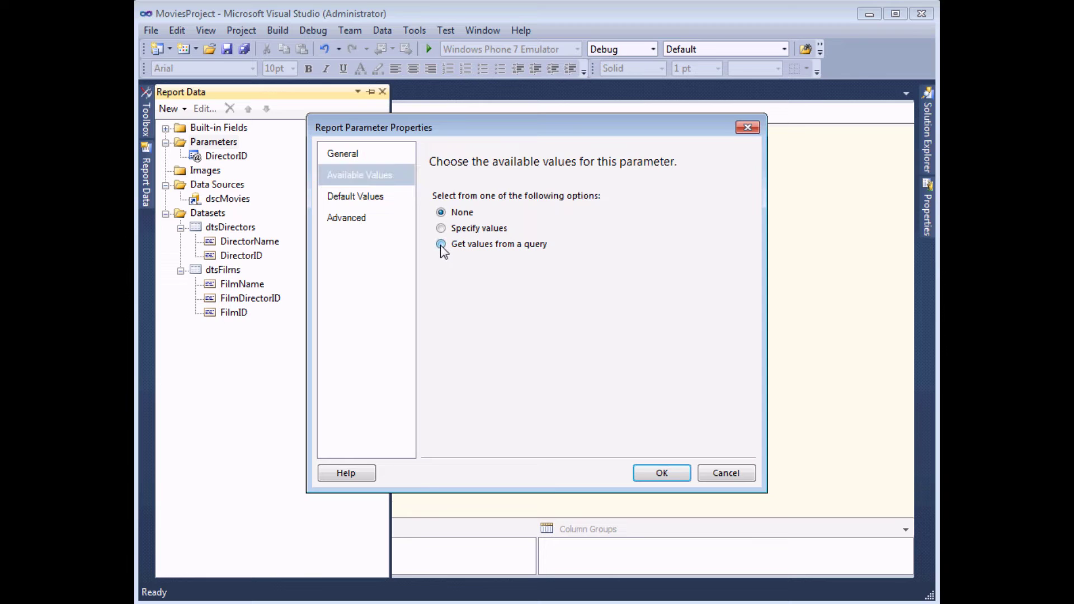
pyautogui.click(463, 301)
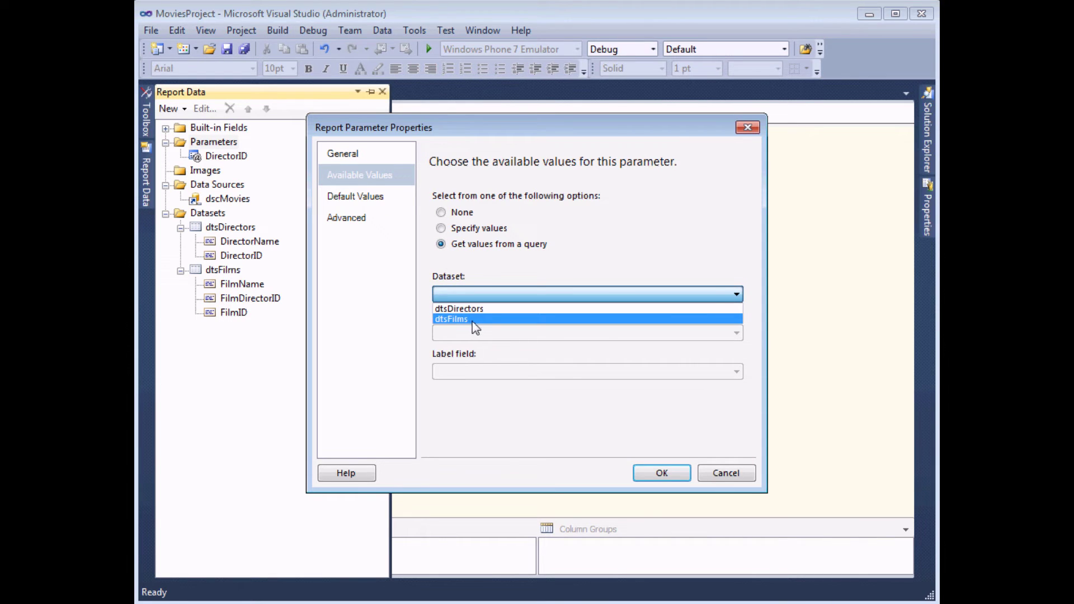
pyautogui.click(472, 320)
pyautogui.click(472, 333)
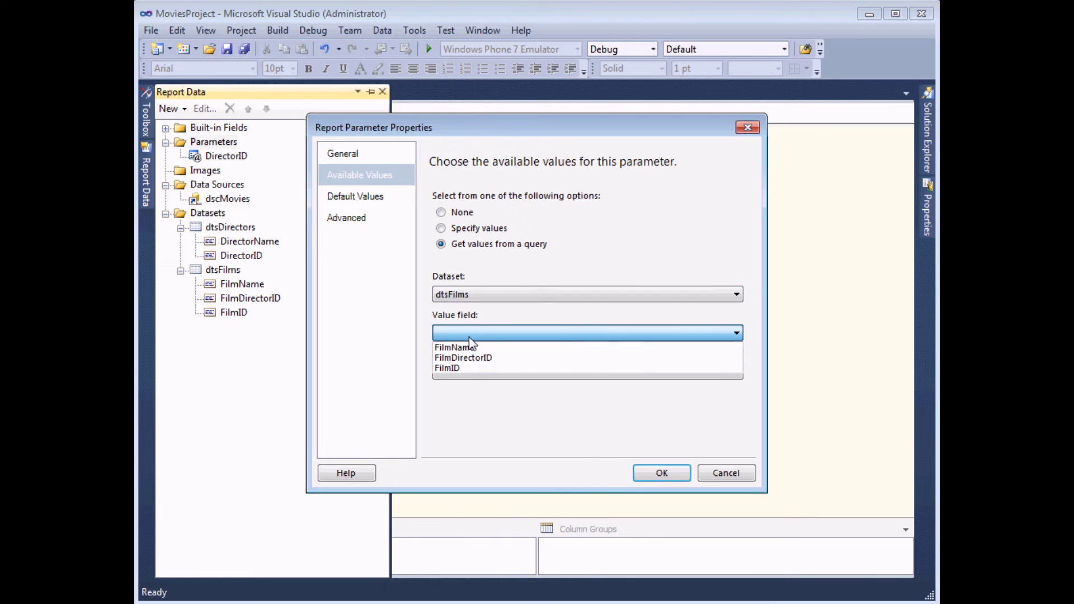
pyautogui.click(465, 369)
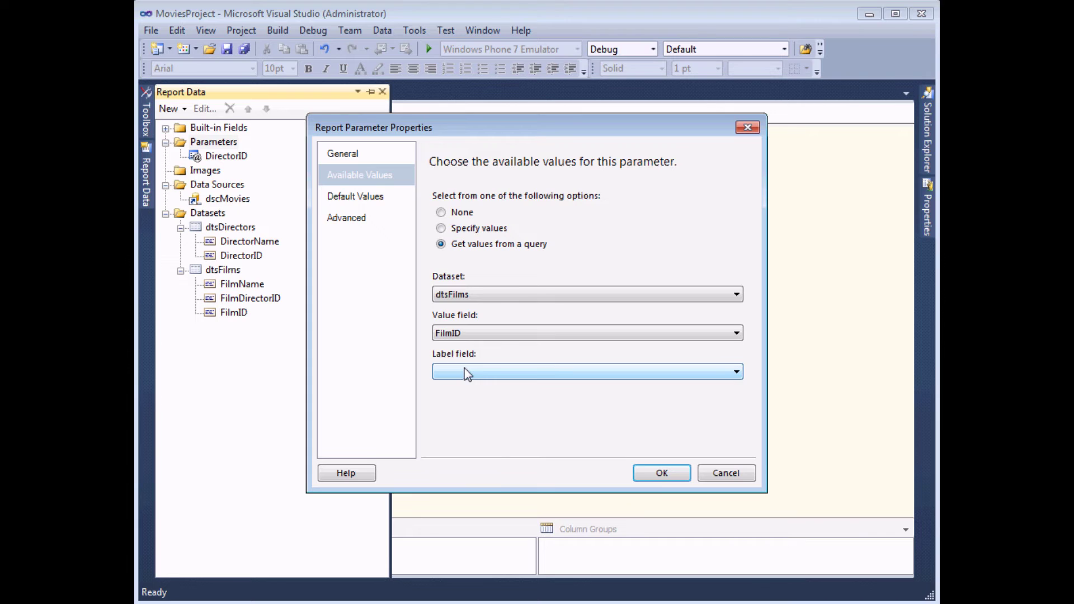
pyautogui.click(469, 373)
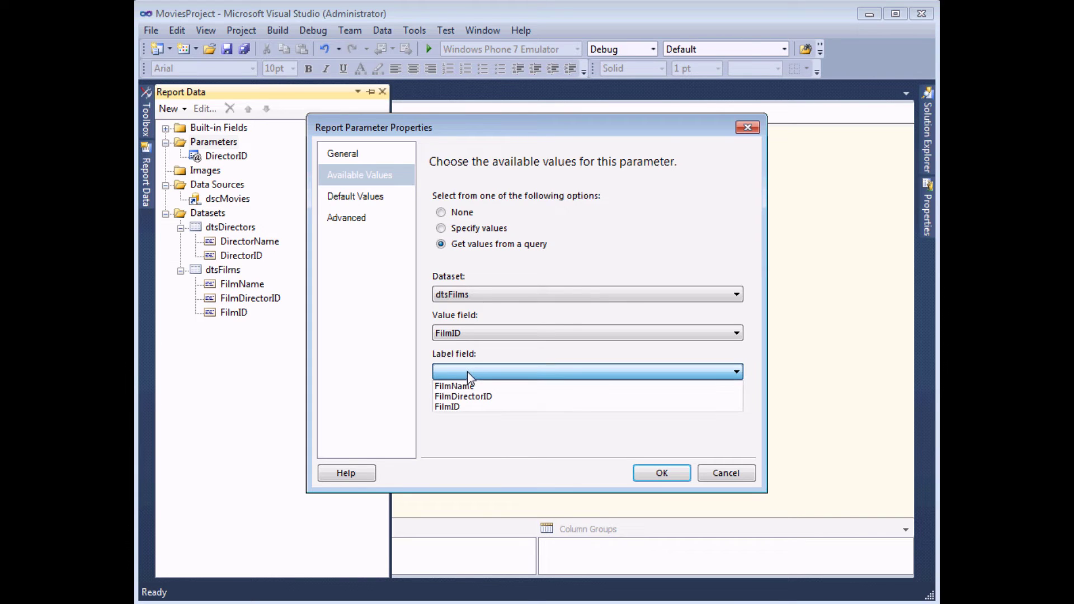
pyautogui.click(495, 387)
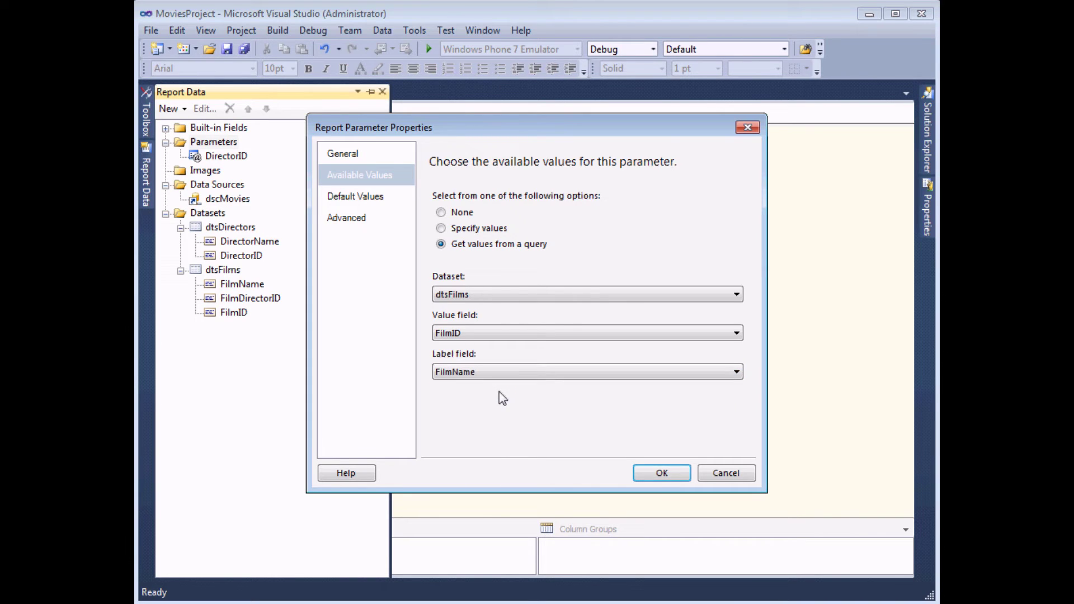
pyautogui.click(661, 473)
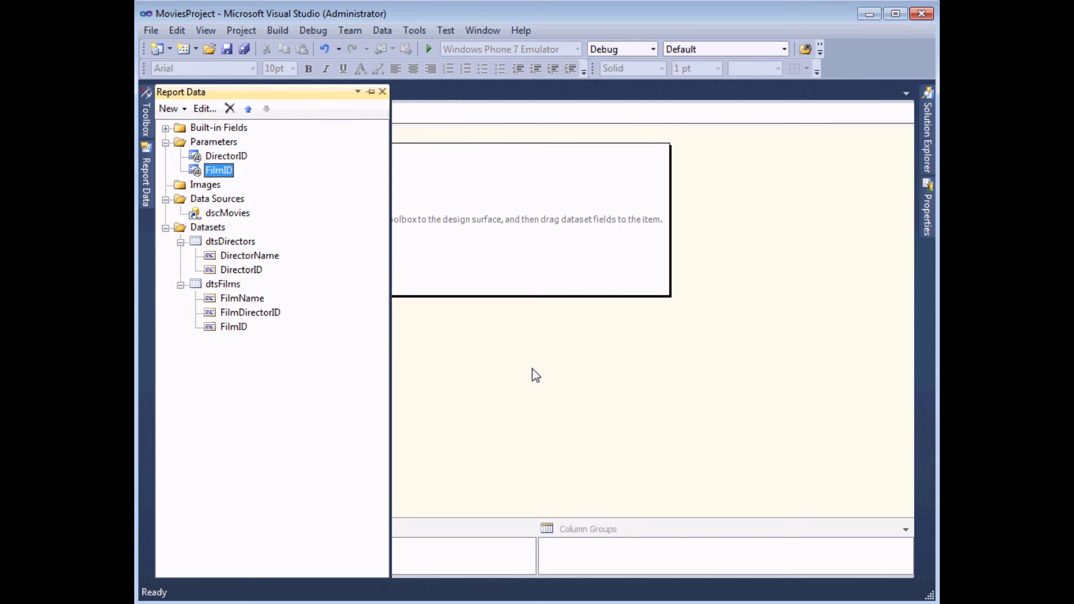
# Preview the report, select Akira Kurosawa as the director and check which films the film name parameter offers
pyautogui.click(496, 273)
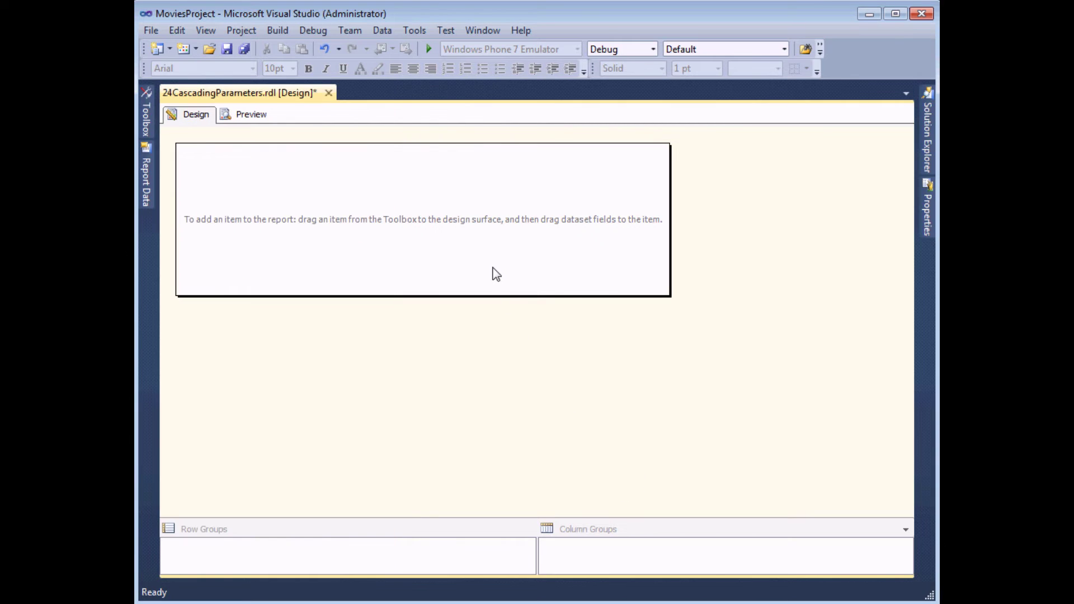
pyautogui.click(249, 118)
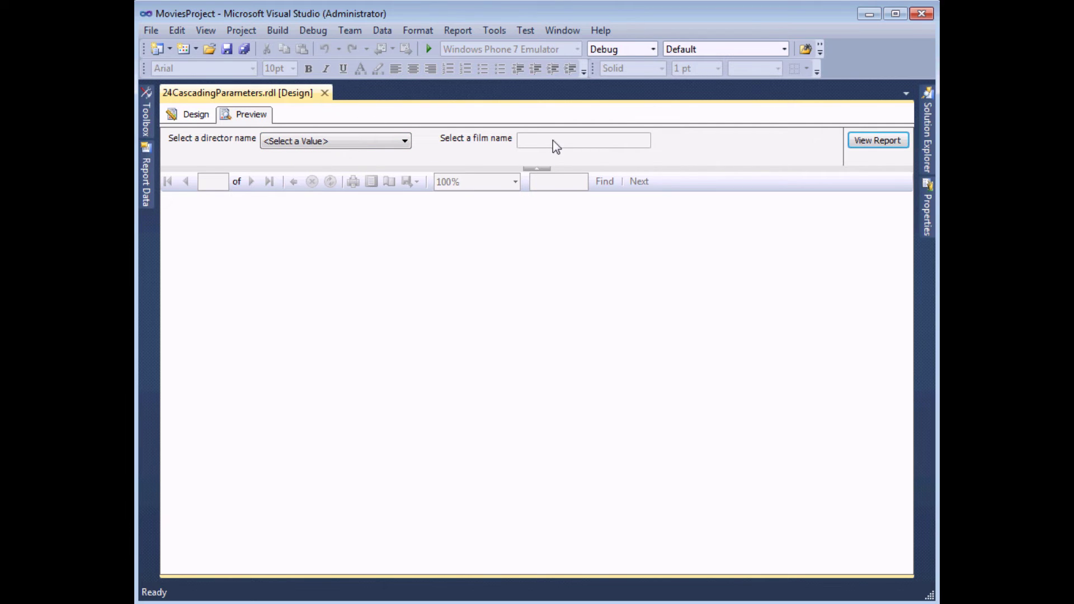
pyautogui.click(405, 143)
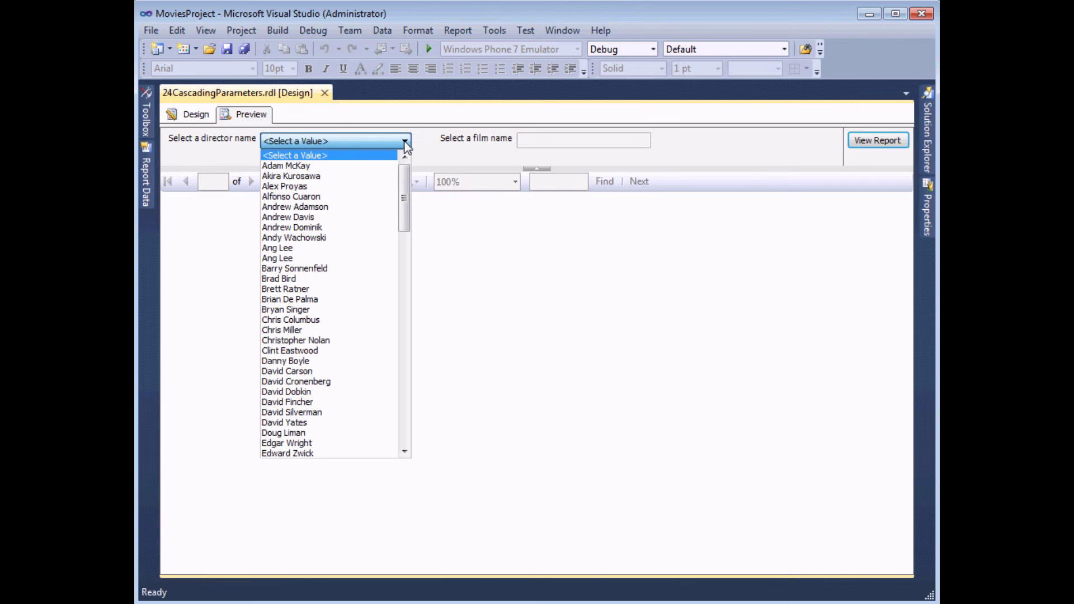
pyautogui.click(324, 176)
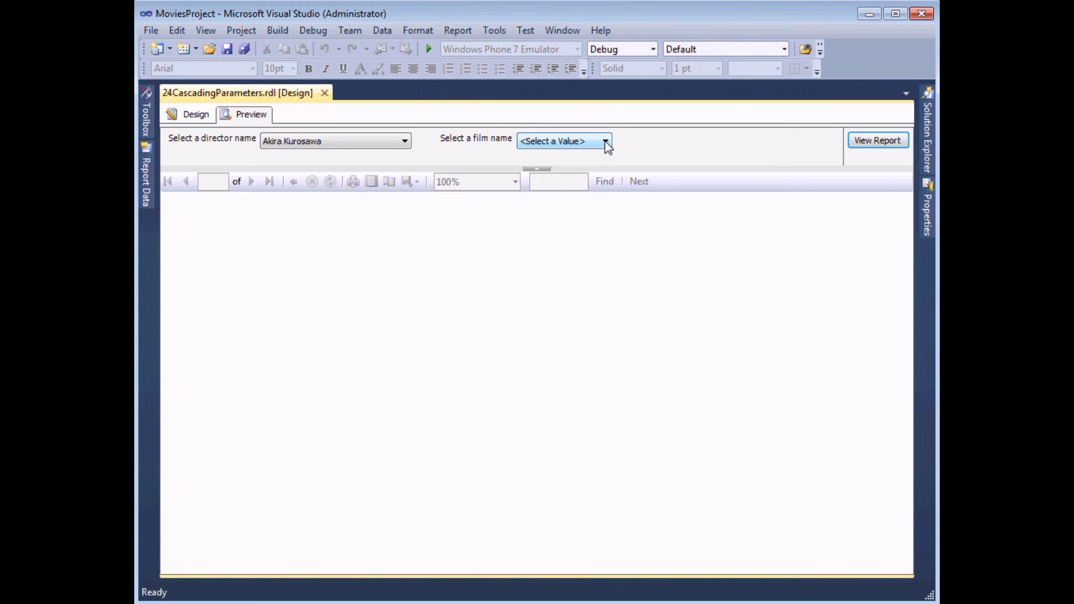
pyautogui.click(606, 141)
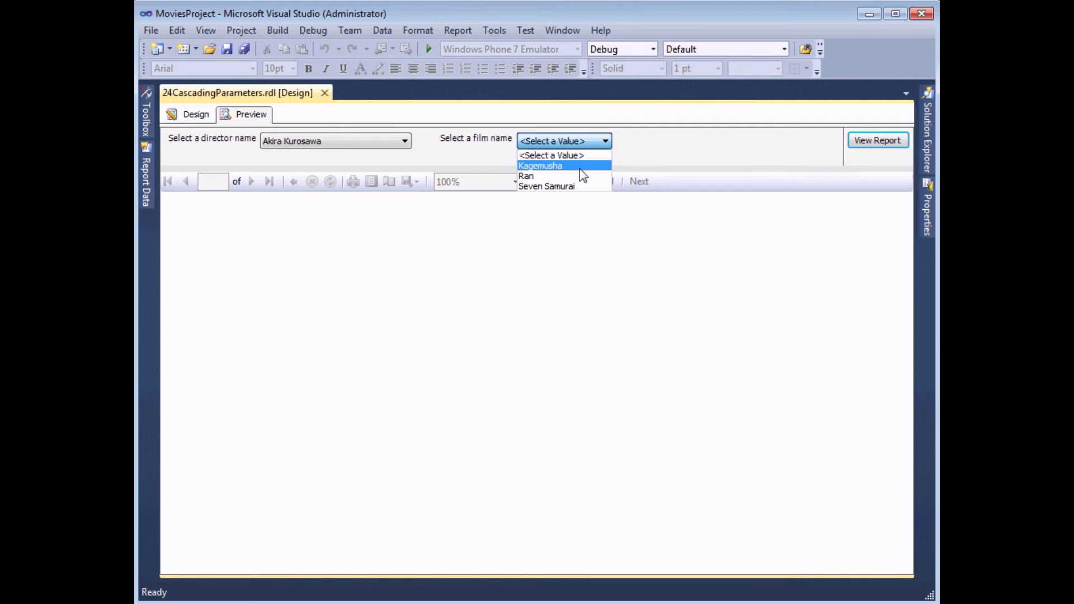
# Change the director to Steven Spielberg and check which films the film name parameter offers
pyautogui.click(405, 144)
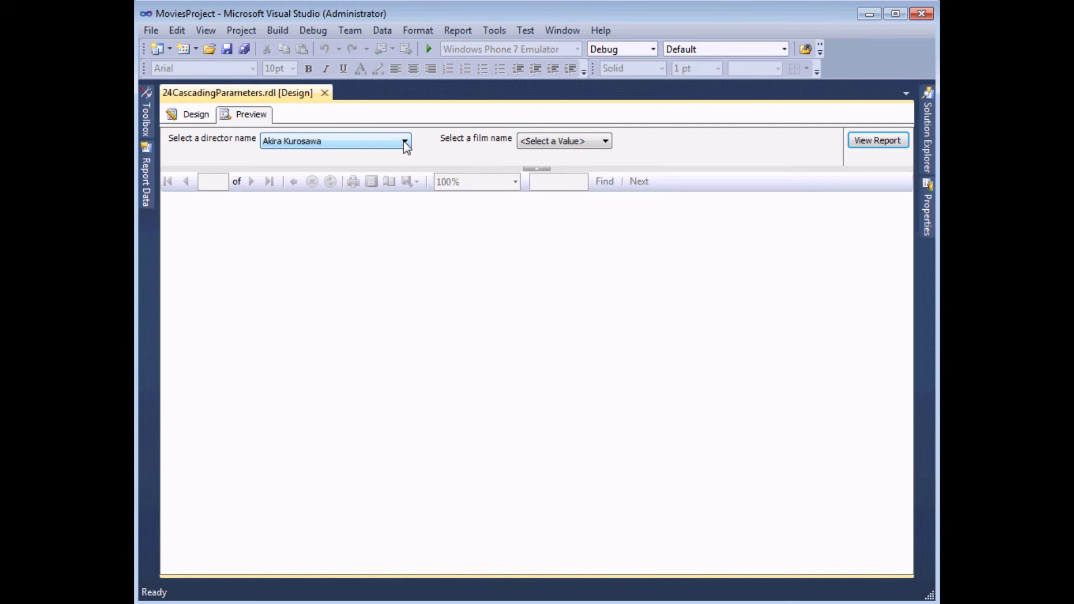
pyautogui.click(405, 142)
pyautogui.moveTo(404, 179); pyautogui.dragTo(399, 398)
pyautogui.click(338, 309)
pyautogui.click(679, 141)
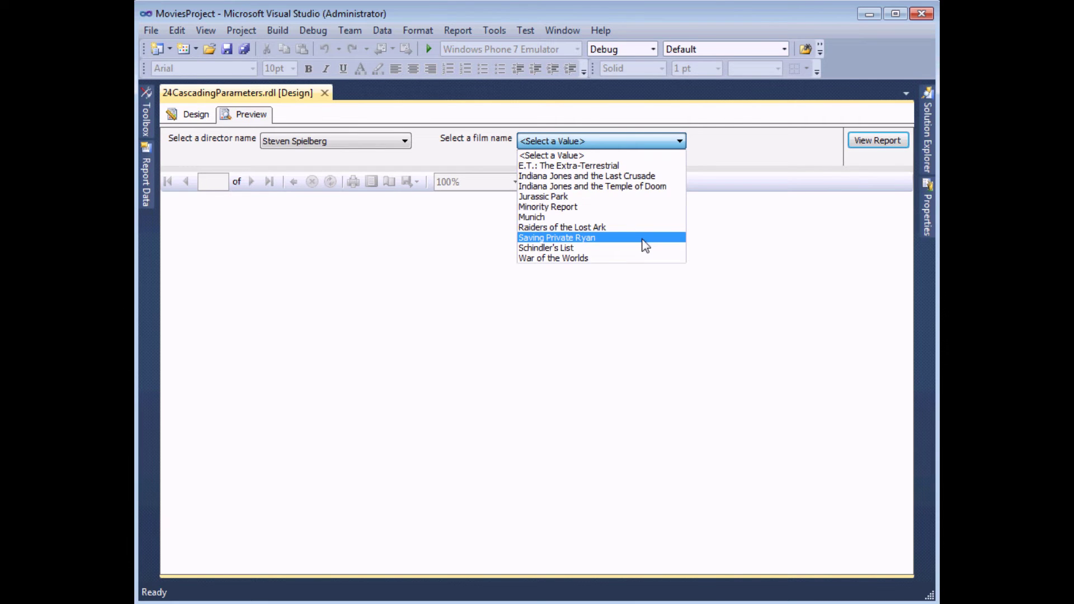
pyautogui.click(680, 142)
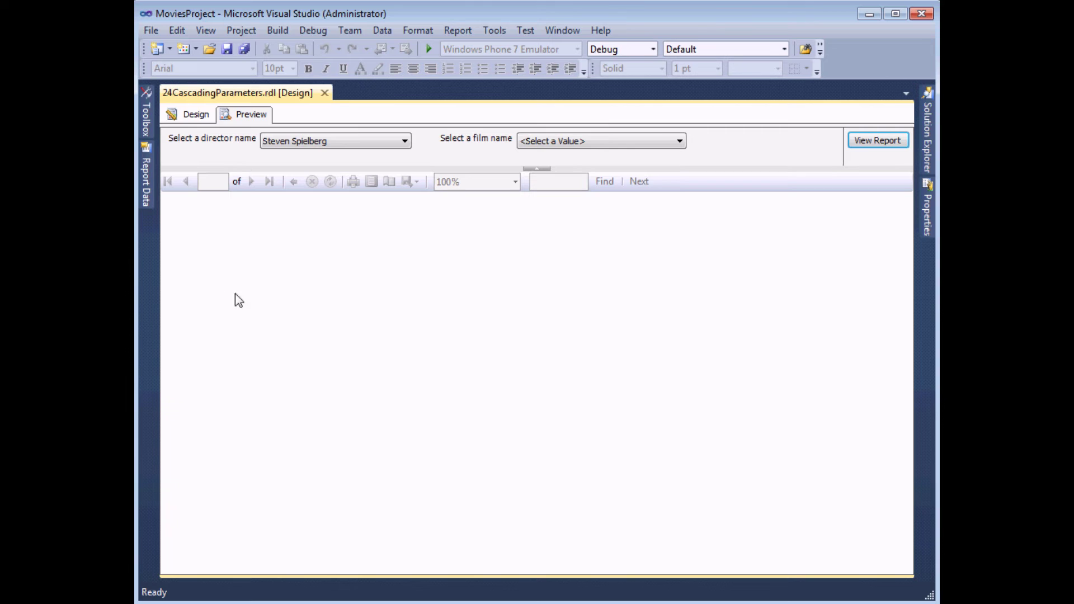
pyautogui.click(680, 142)
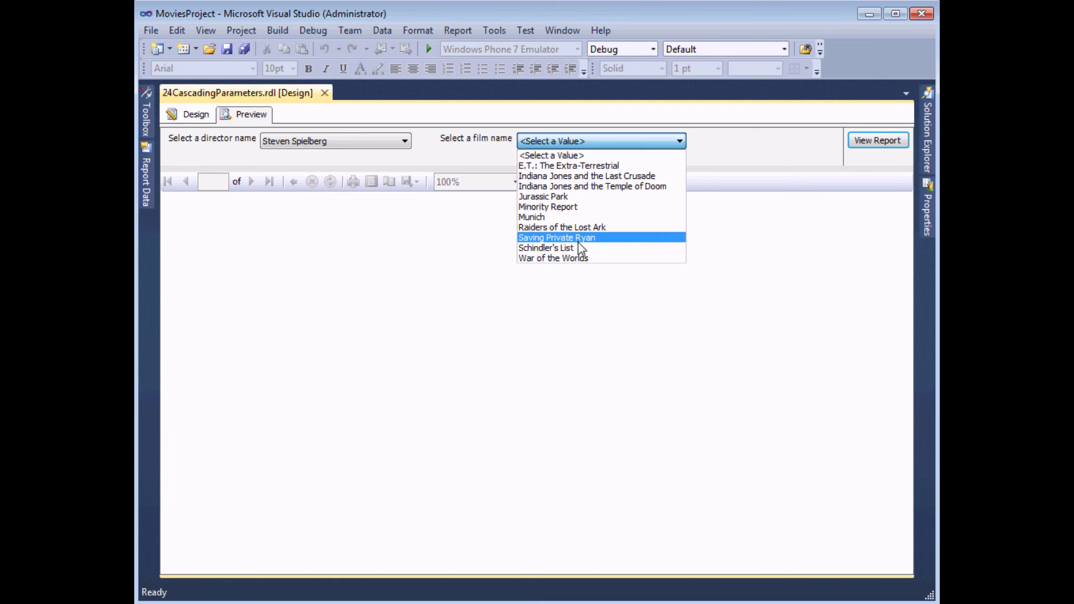
# Return to the report design and add an embedded dataset named dtsActorRoles that uses the dscMovies data source
pyautogui.click(196, 115)
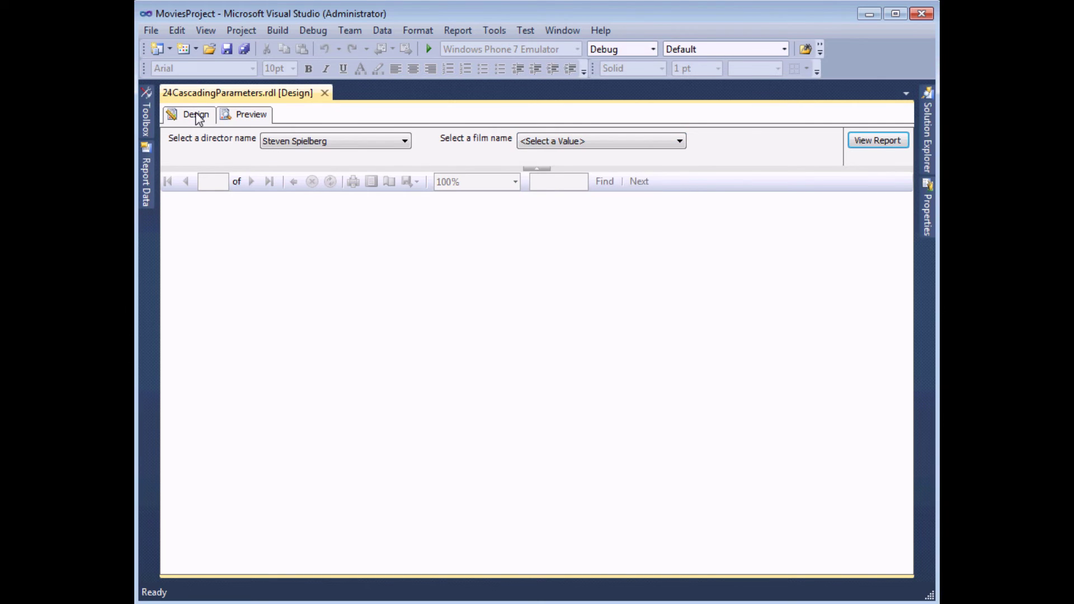
pyautogui.click(196, 115)
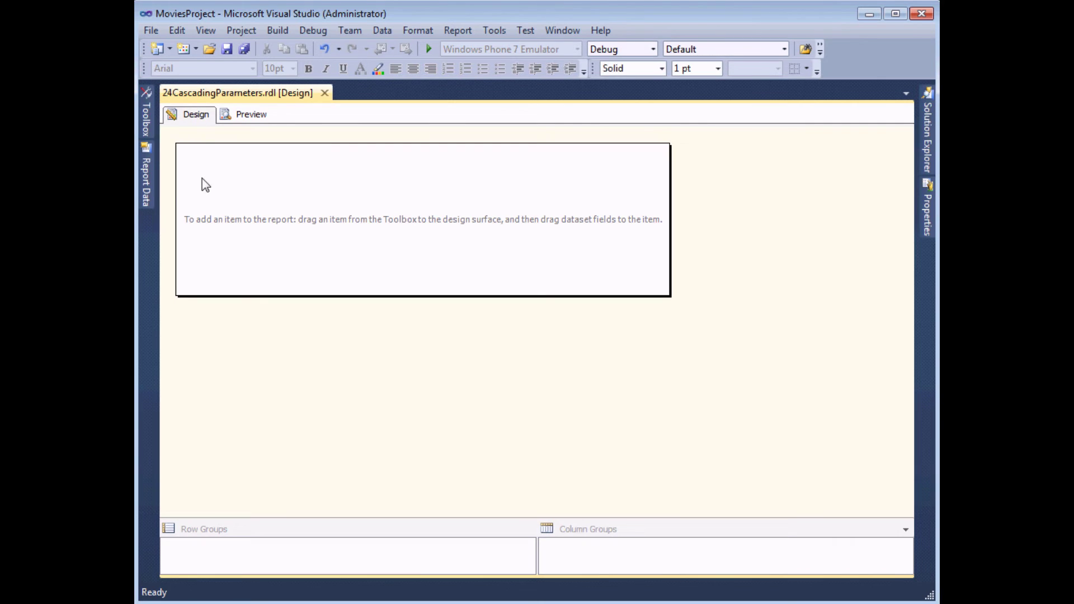
pyautogui.moveTo(147, 190)
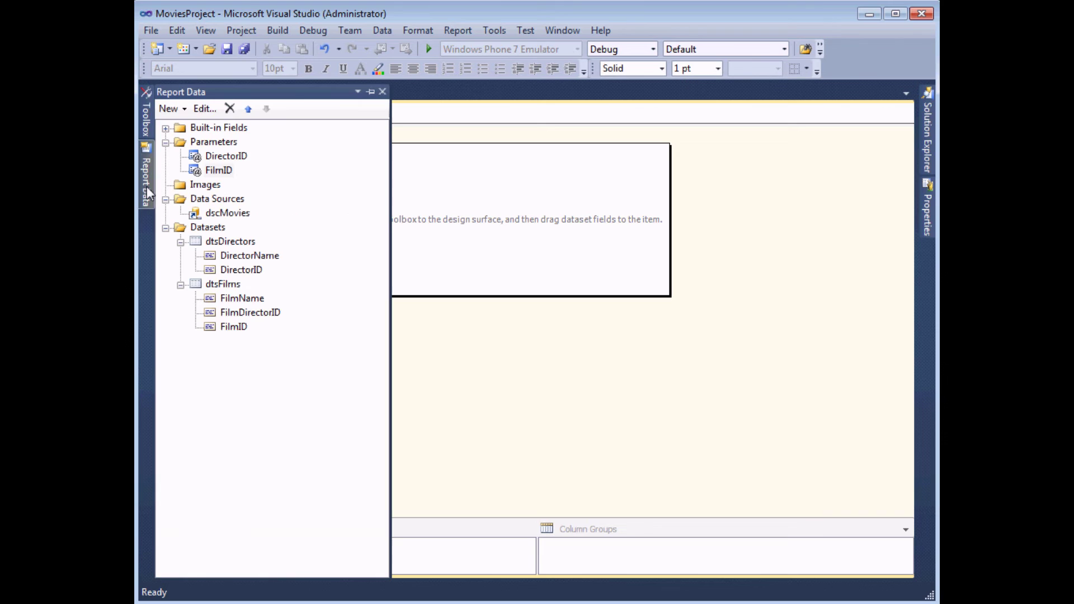
pyautogui.rightClick(213, 229)
pyautogui.click(244, 239)
pyautogui.click(434, 147)
pyautogui.doubleClick(433, 146)
pyautogui.write('dts')
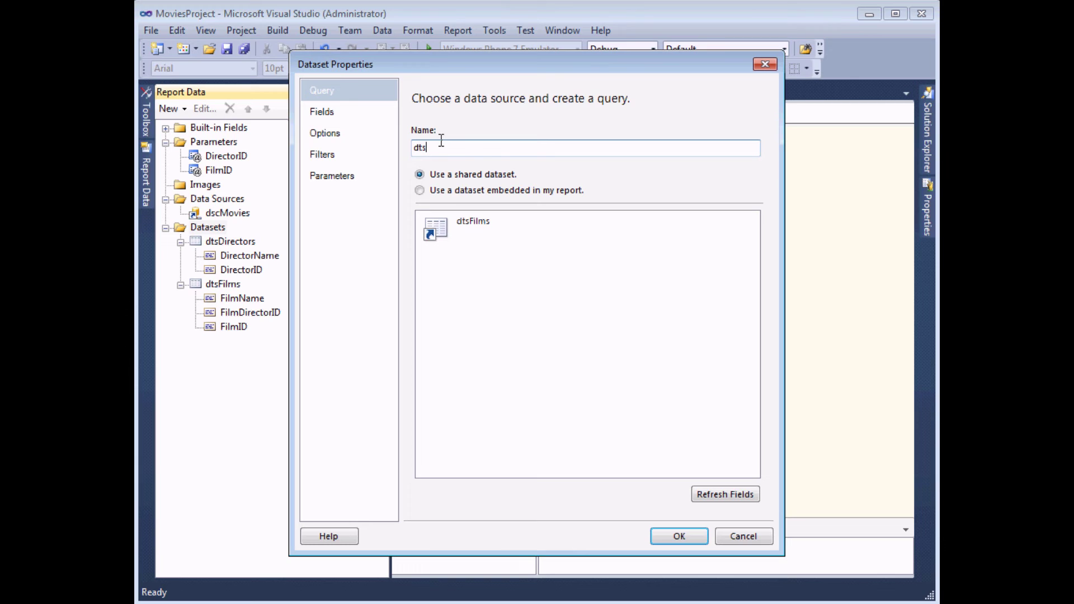
pyautogui.write('ActorRoles')
pyautogui.click(452, 195)
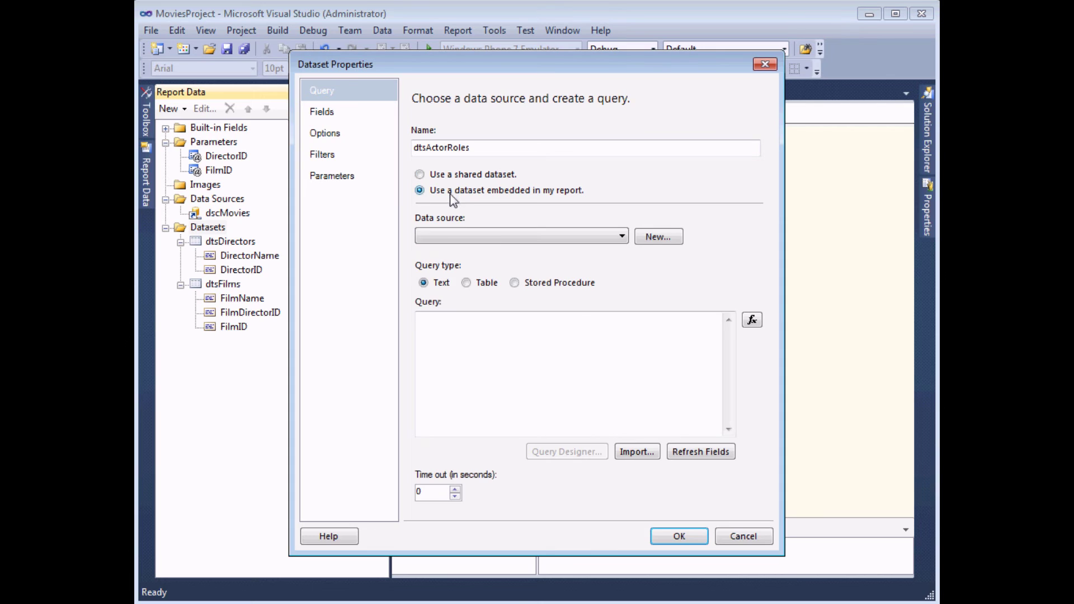
pyautogui.click(498, 236)
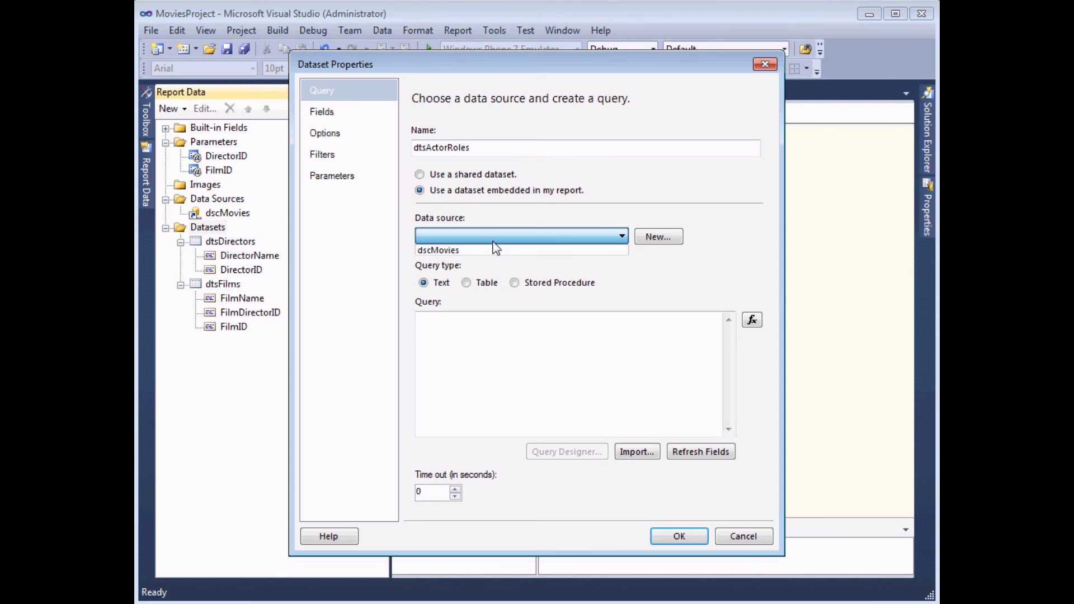
pyautogui.click(442, 251)
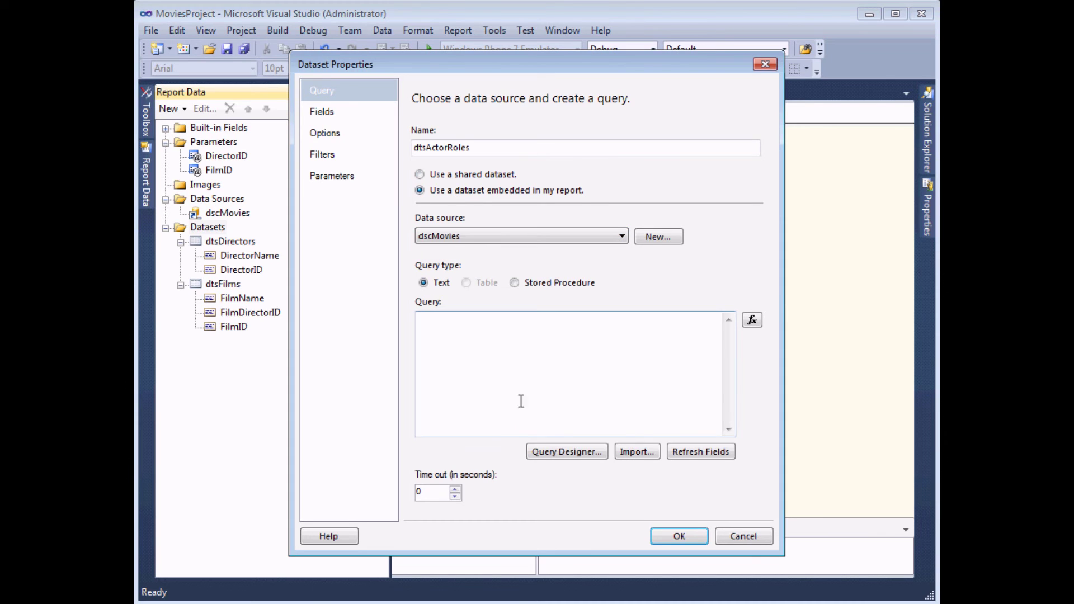
# Add the tblActor and tblCast tables to the dtsActorRoles query in the Query Designer
pyautogui.click(541, 452)
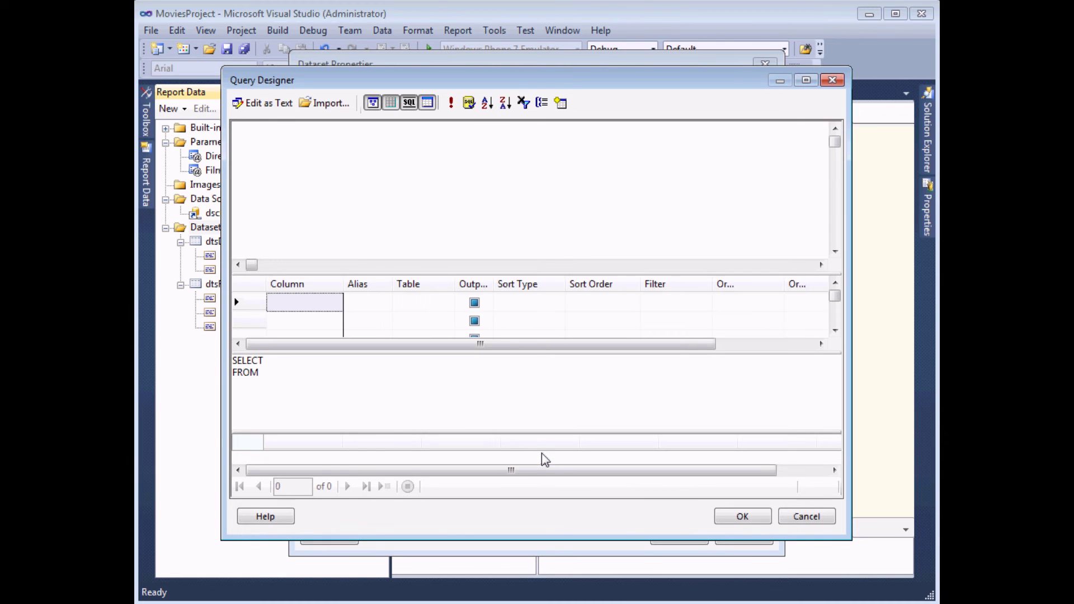
pyautogui.rightClick(427, 163)
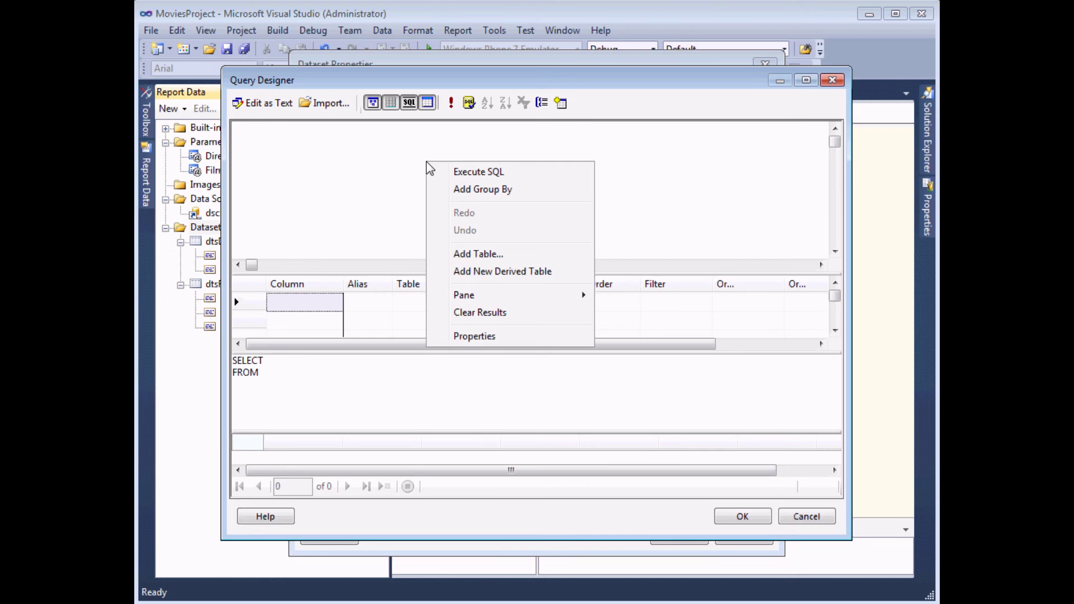
pyautogui.click(462, 258)
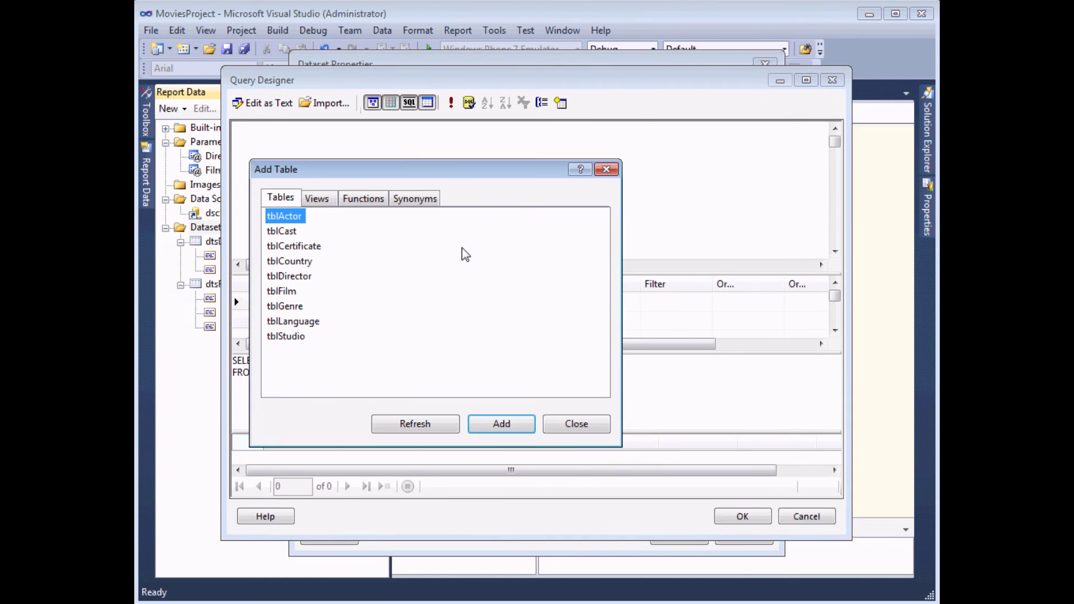
pyautogui.doubleClick(295, 220)
pyautogui.doubleClick(292, 232)
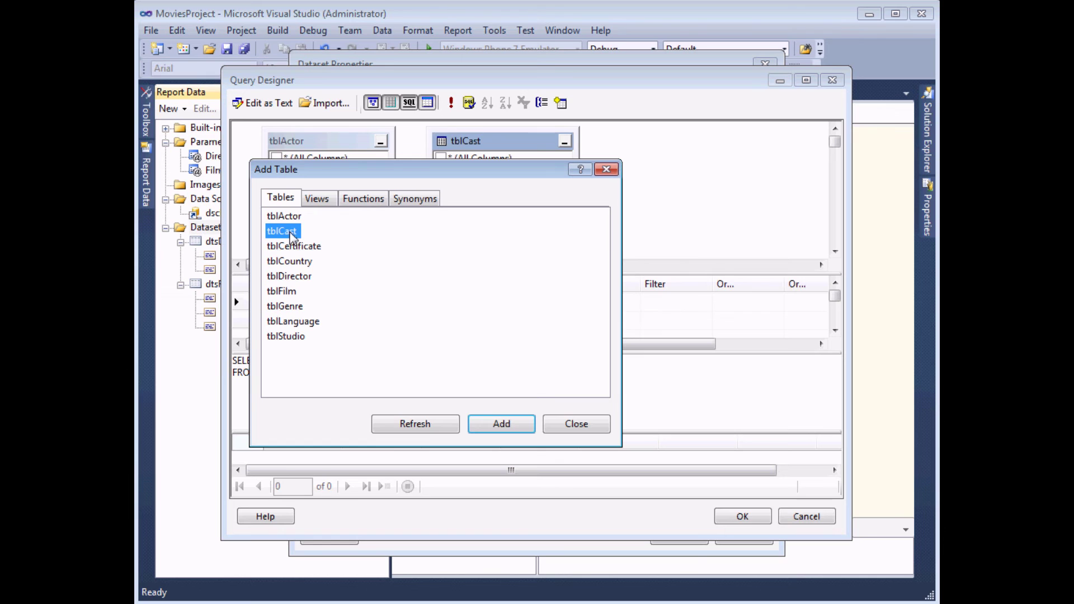
pyautogui.click(577, 424)
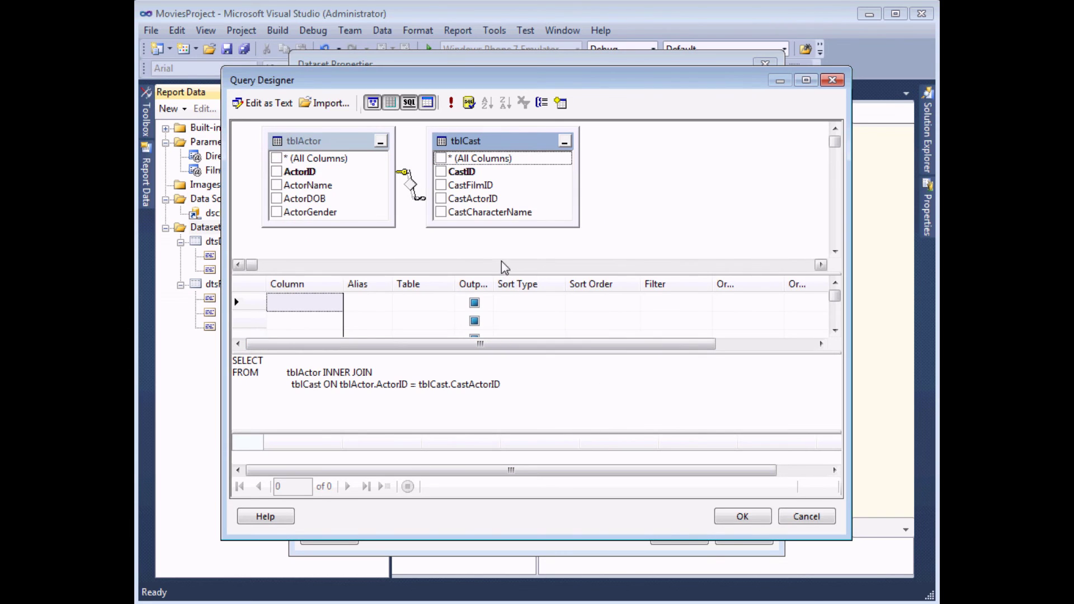
# Output CastCharacterName, ActorName and CastFilmID in the query and save it
pyautogui.click(440, 213)
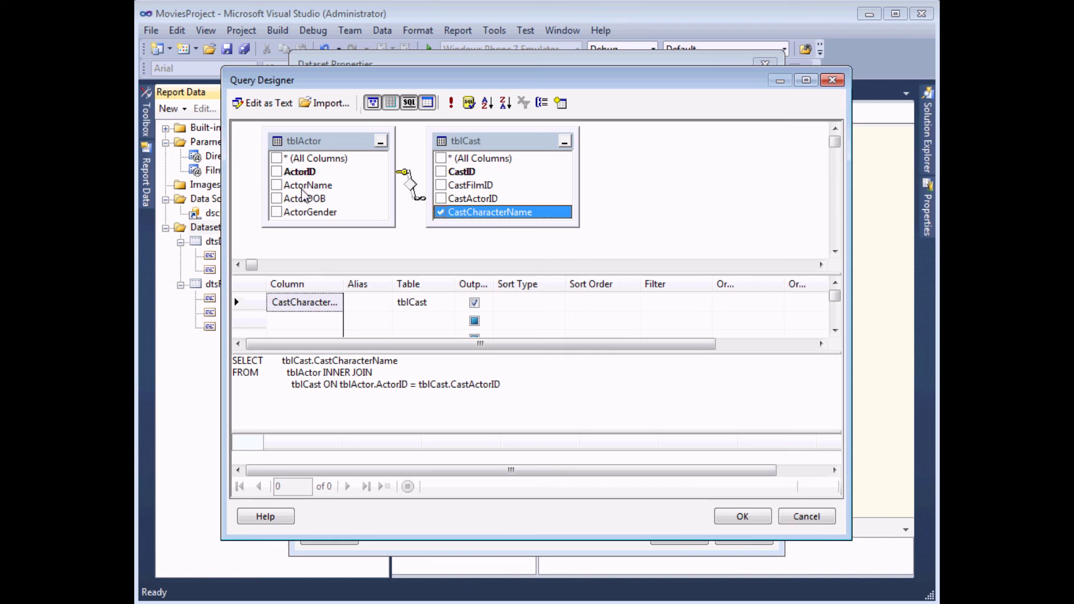
pyautogui.click(277, 186)
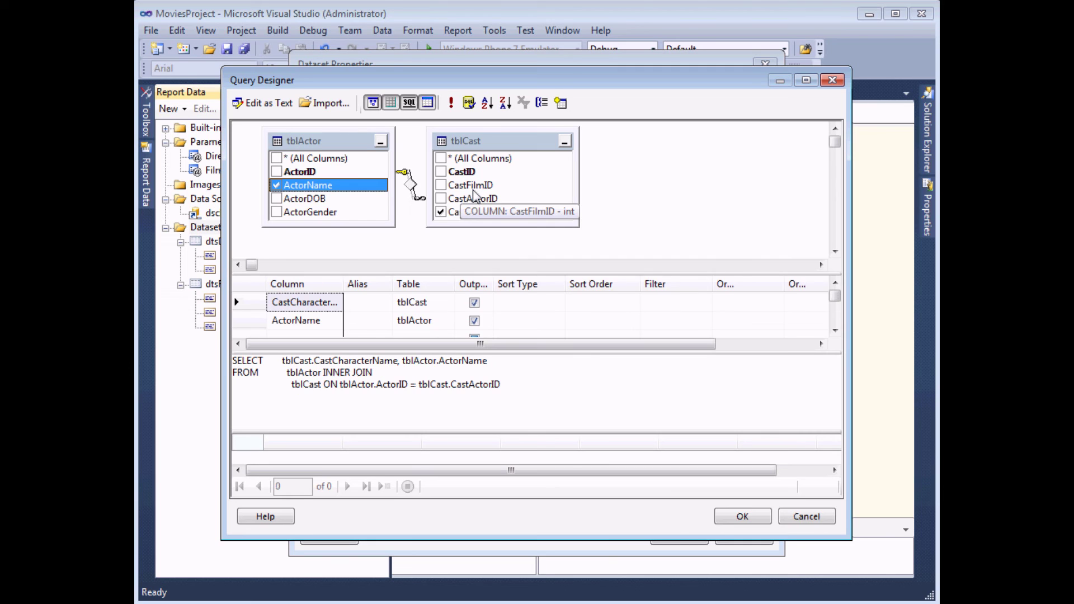
pyautogui.click(441, 186)
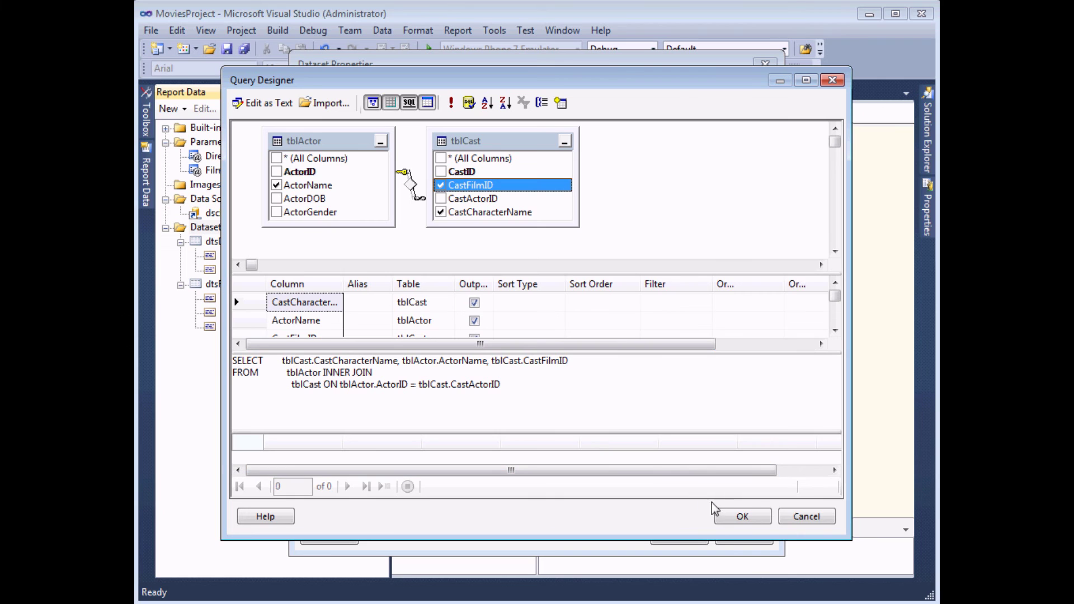
pyautogui.click(742, 517)
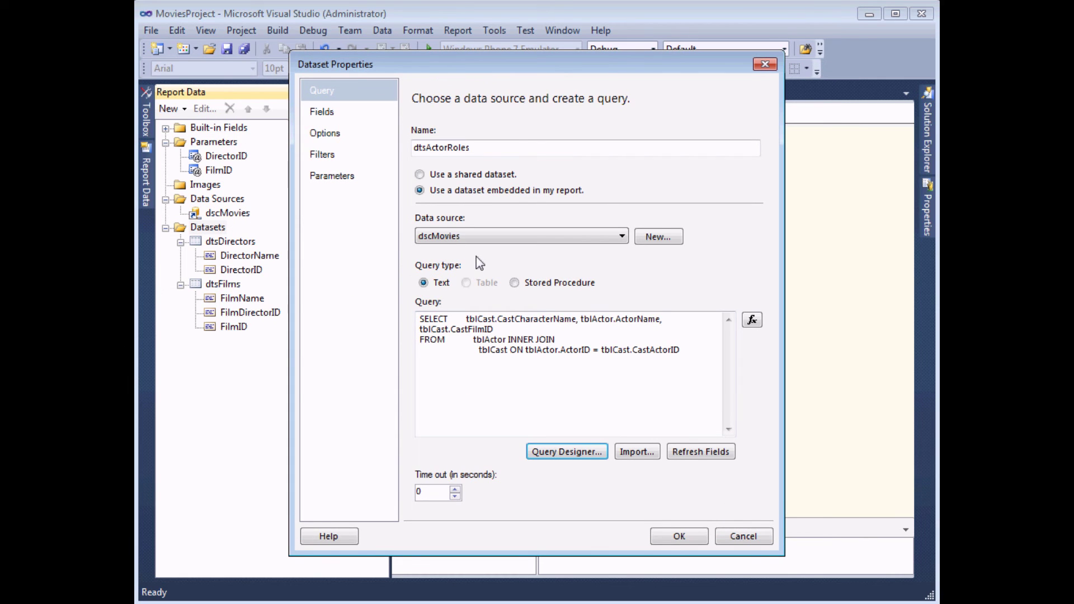
# Add a filter to the dtsActorRoles dataset where CastFilmID equals the FilmID parameter, and save the dataset
pyautogui.click(354, 157)
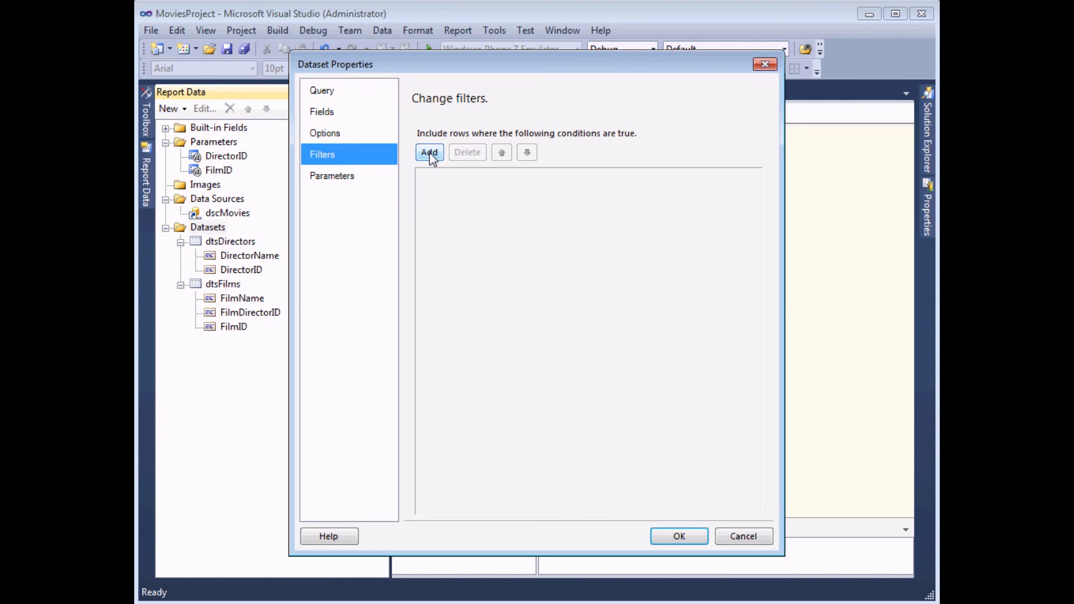
pyautogui.click(430, 154)
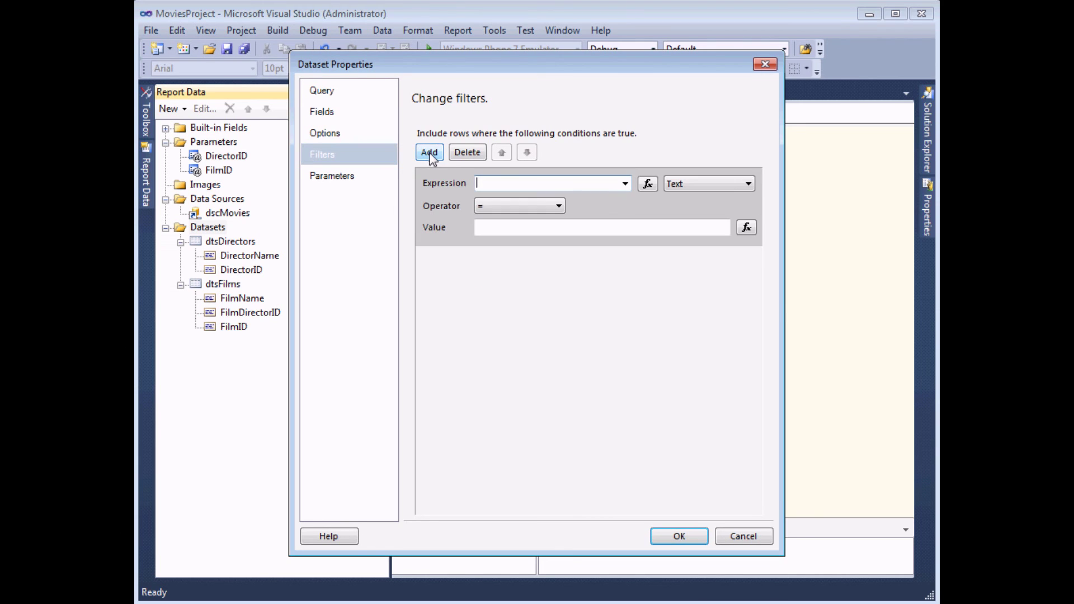
pyautogui.click(627, 183)
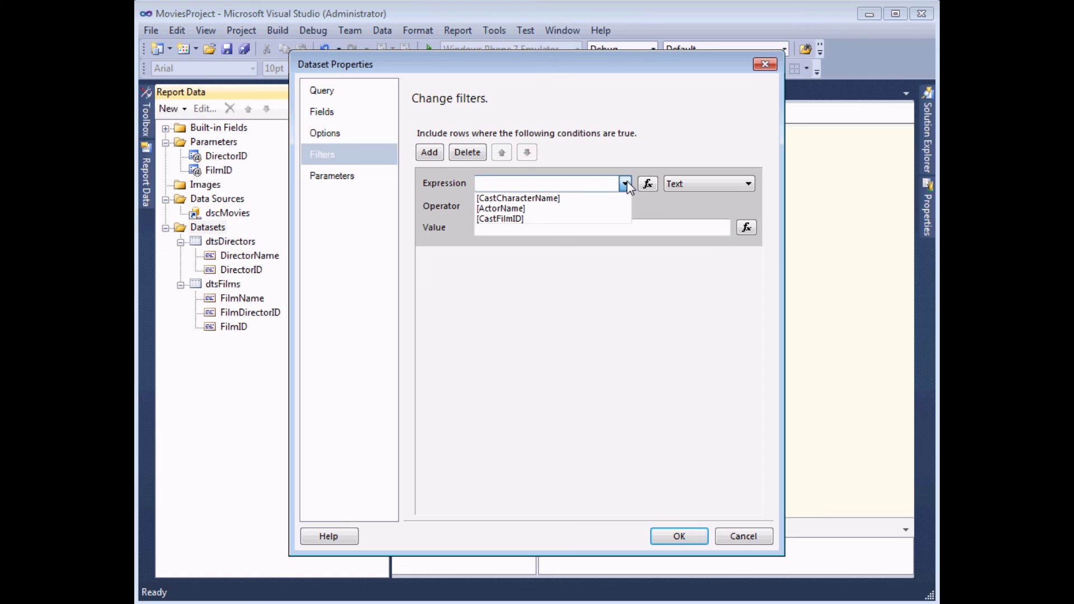
pyautogui.click(525, 219)
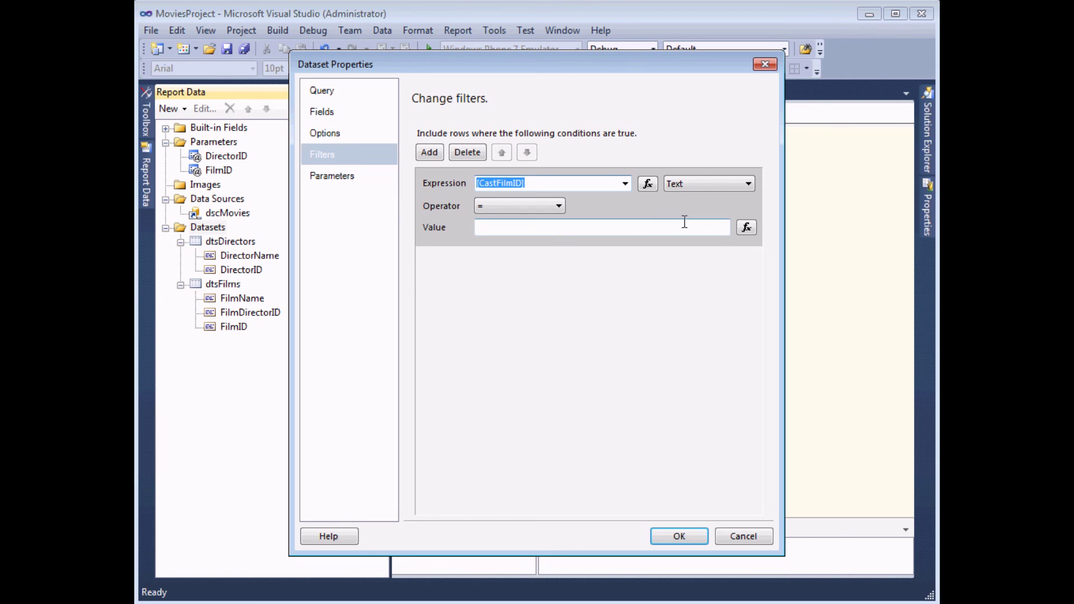
pyautogui.click(746, 227)
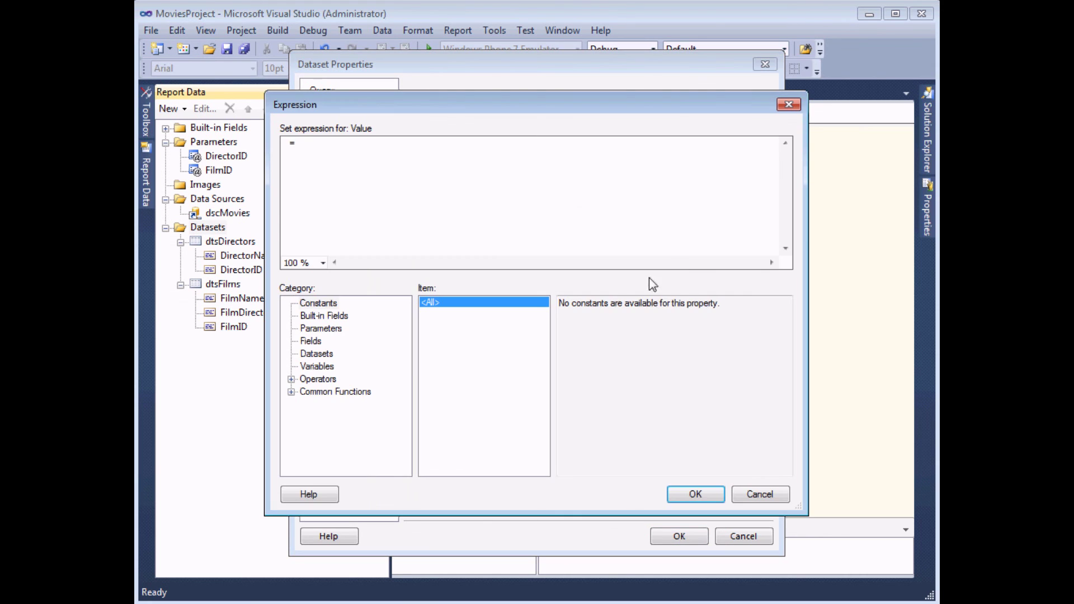
pyautogui.click(330, 330)
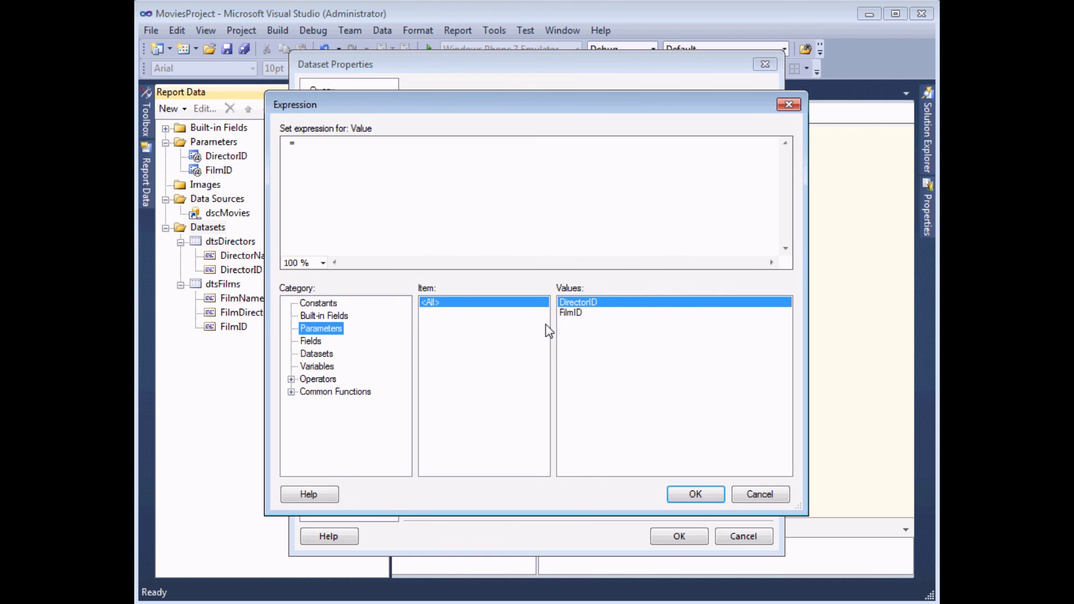
pyautogui.doubleClick(573, 315)
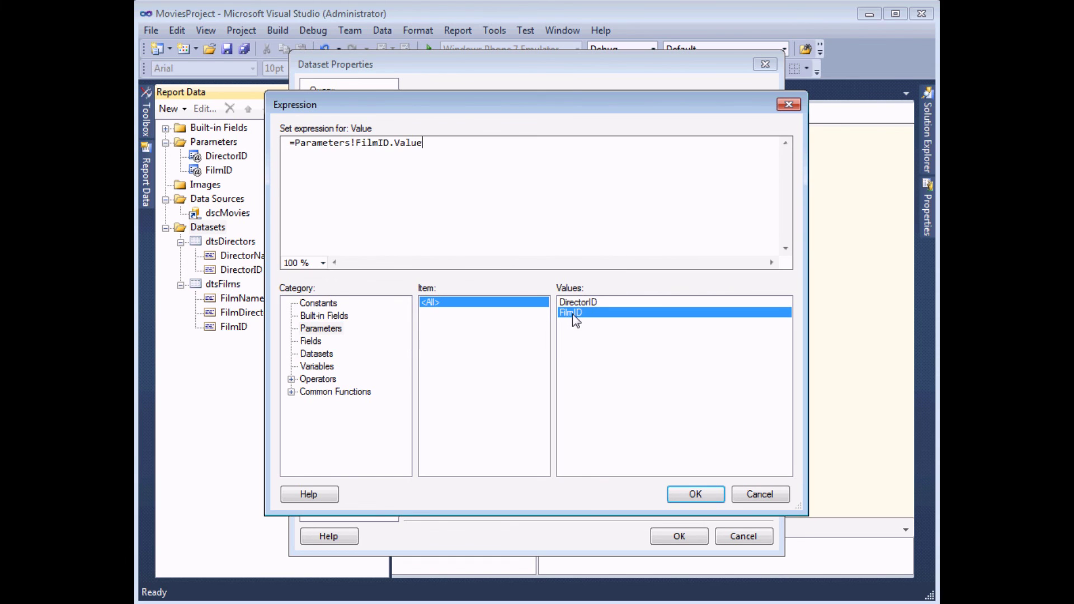
pyautogui.click(692, 493)
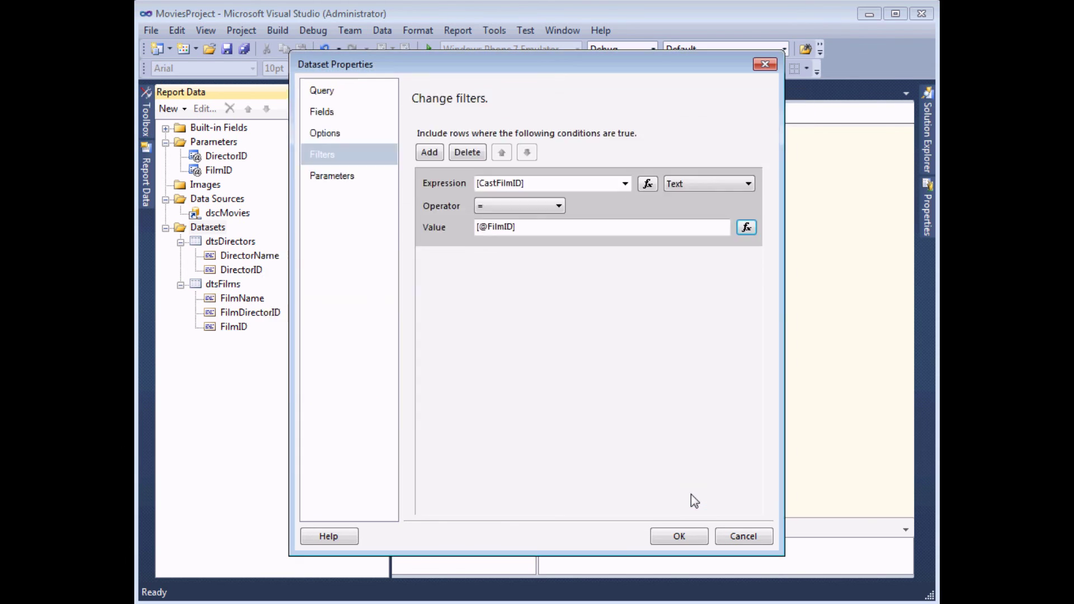
pyautogui.click(680, 538)
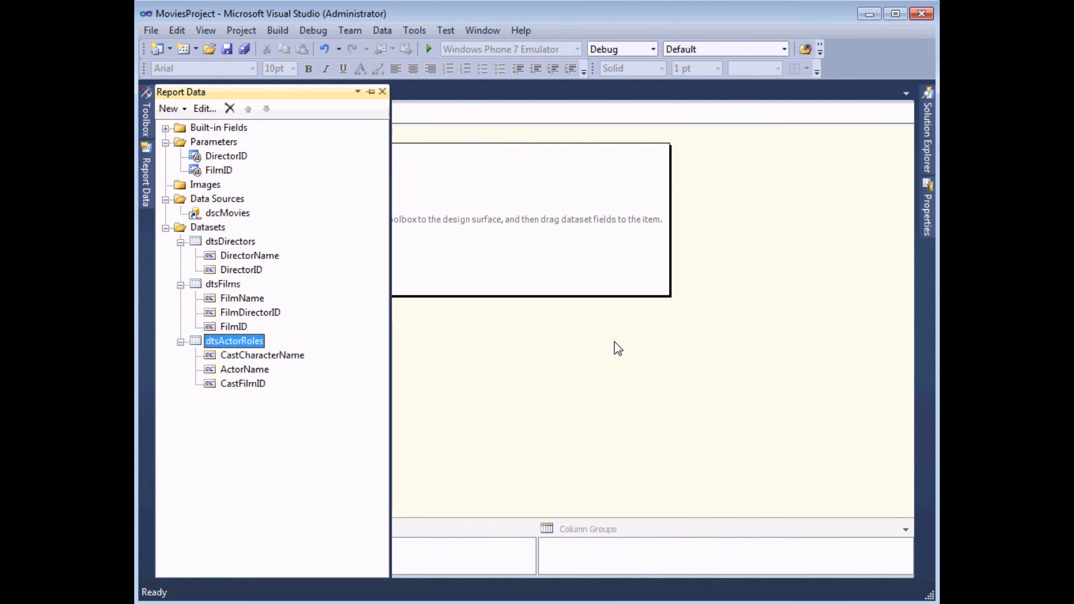
# Insert a table into the empty report body
pyautogui.click(149, 118)
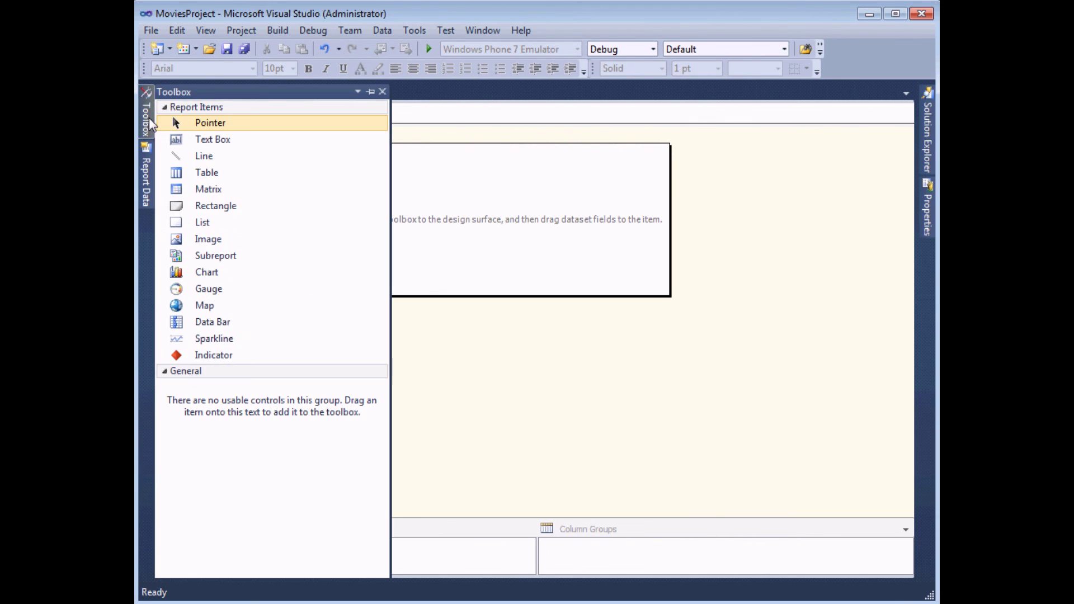
pyautogui.doubleClick(229, 173)
pyautogui.click(464, 251)
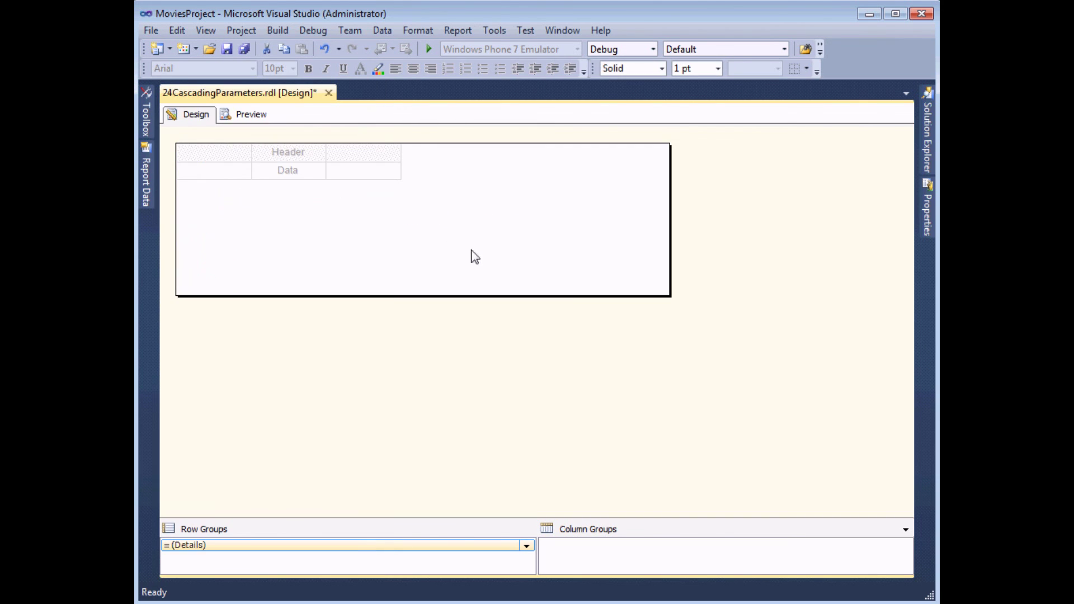
# Fill the table's first two data cells with CastCharacterName and ActorName from the dtsActorRoles dataset
pyautogui.click(245, 167)
pyautogui.moveTo(283, 190)
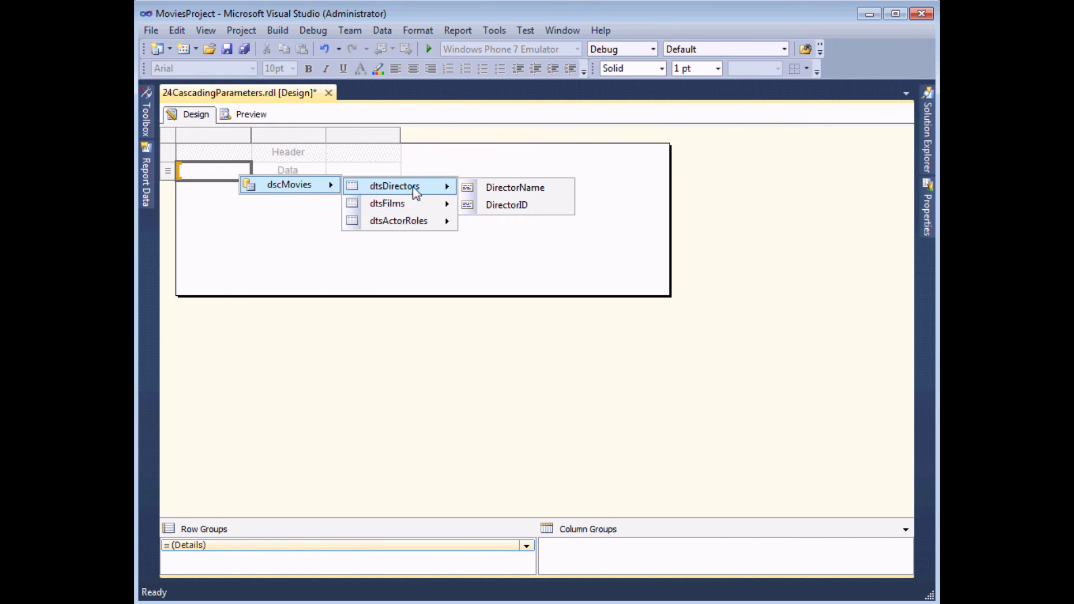
pyautogui.moveTo(409, 224)
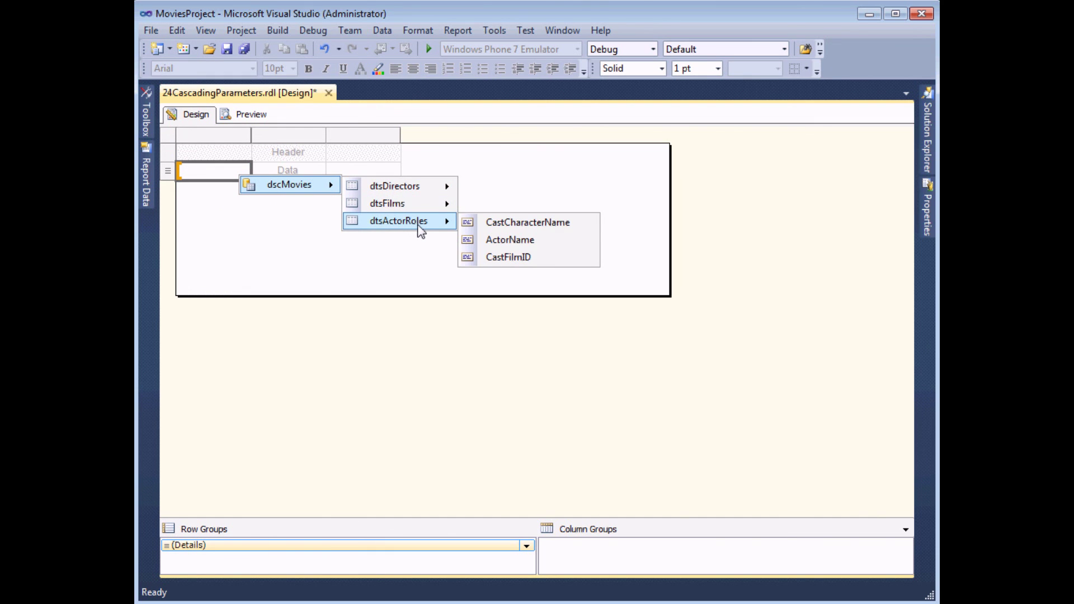
pyautogui.click(529, 222)
pyautogui.click(319, 170)
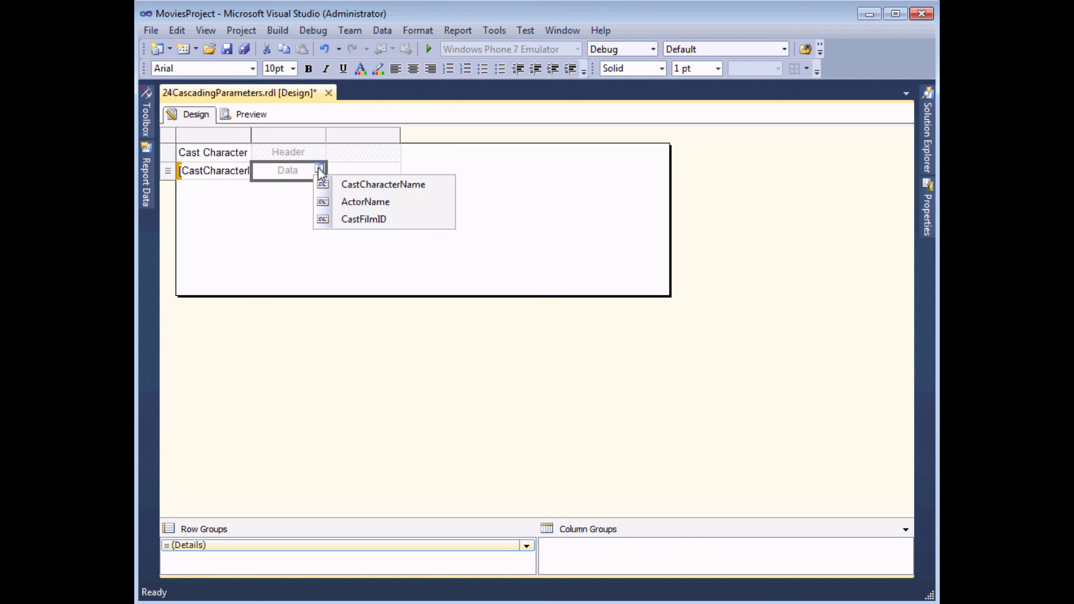
pyautogui.click(363, 201)
# Delete the table's empty third column and widen the character name and actor name columns to fit their text
pyautogui.rightClick(368, 142)
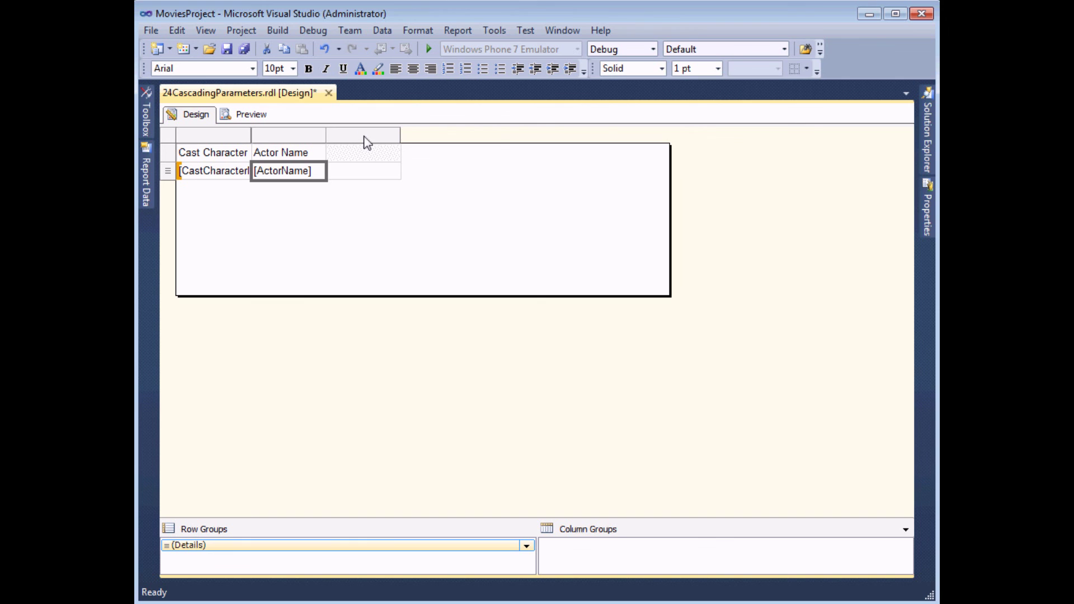
pyautogui.click(384, 162)
pyautogui.moveTo(256, 135); pyautogui.dragTo(368, 137)
pyautogui.moveTo(443, 137); pyautogui.dragTo(557, 136)
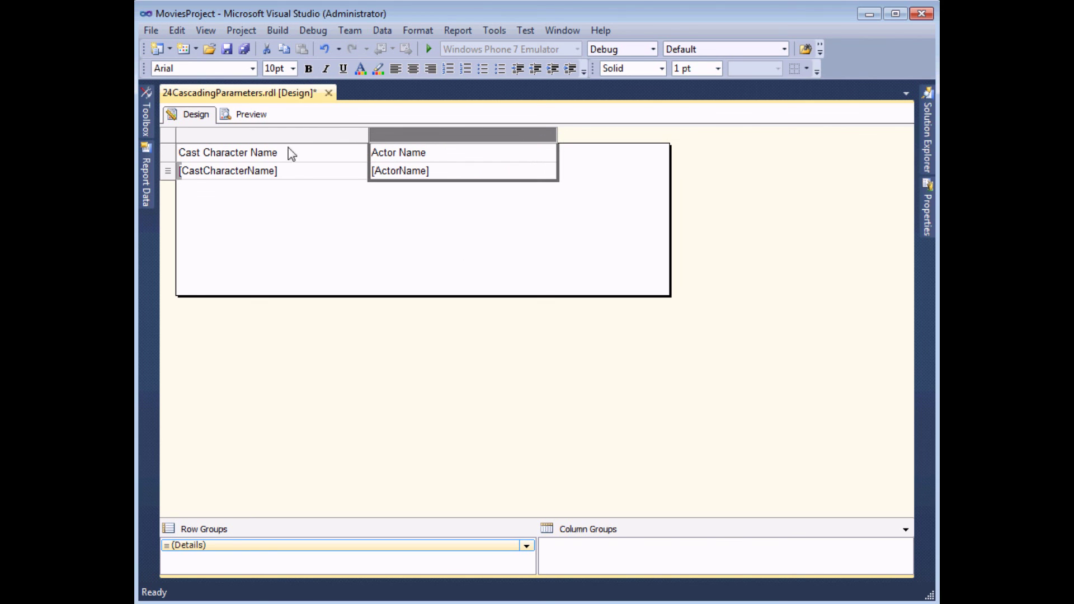
# Preview the report for director Steven Spielberg and the film Jurassic Park
pyautogui.click(253, 114)
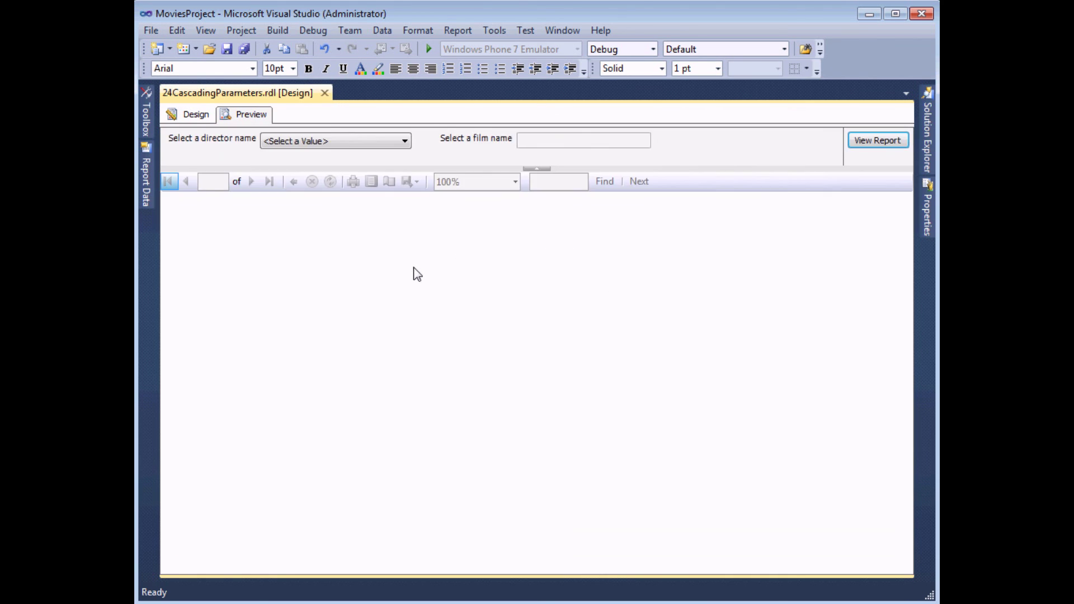
pyautogui.click(405, 142)
pyautogui.moveTo(405, 175); pyautogui.dragTo(407, 378)
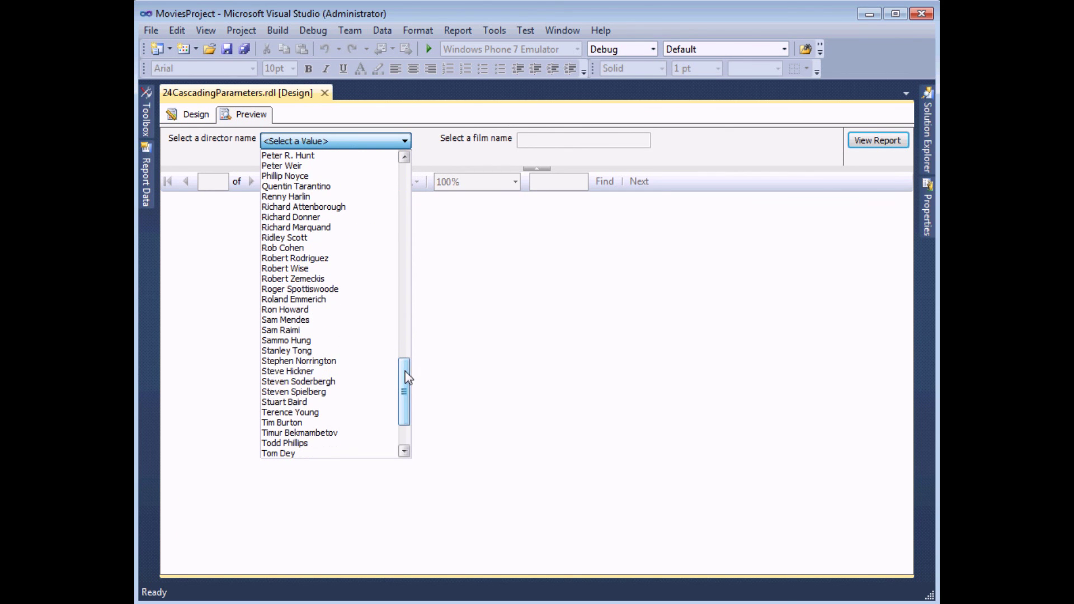
pyautogui.click(317, 391)
pyautogui.click(685, 141)
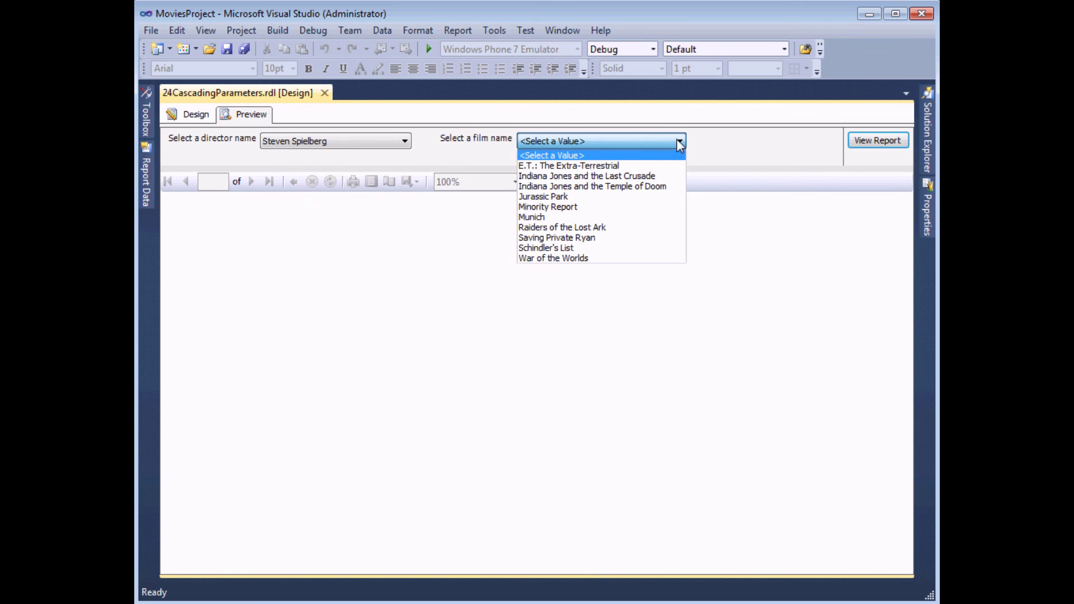
pyautogui.click(574, 197)
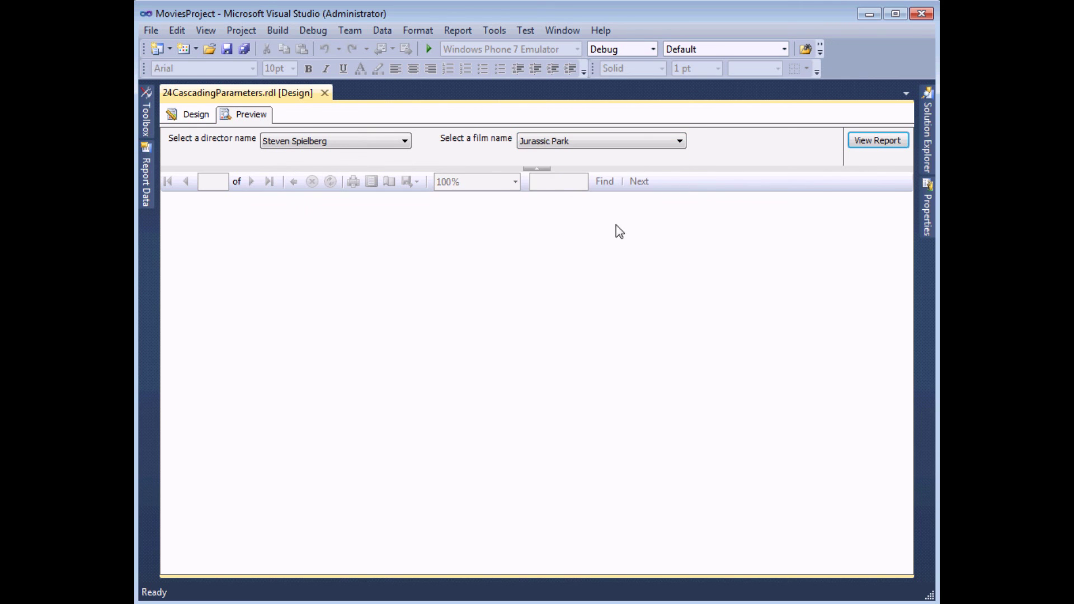
pyautogui.click(865, 148)
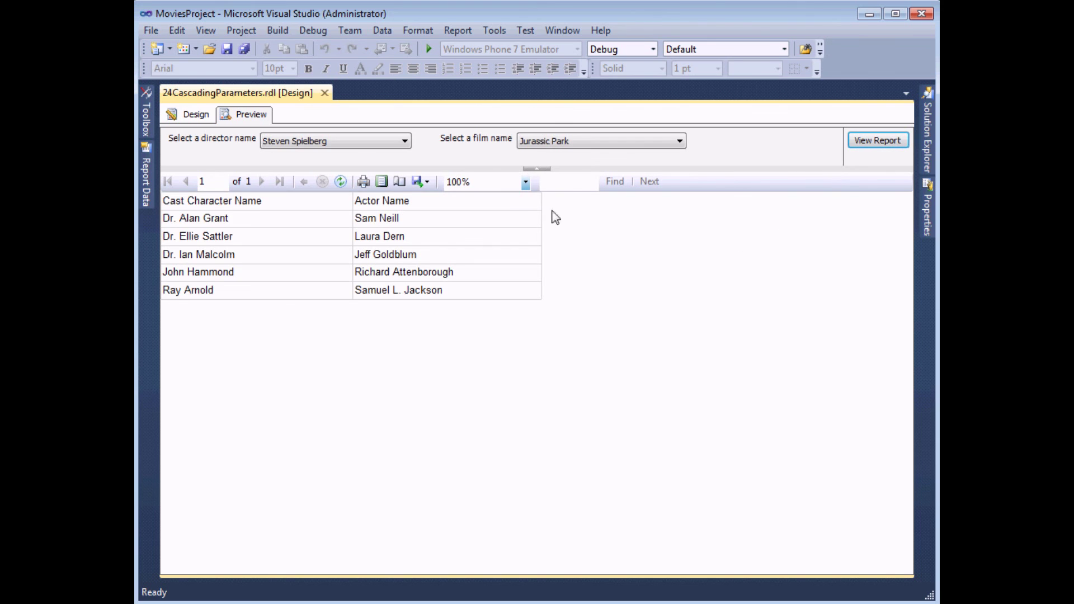